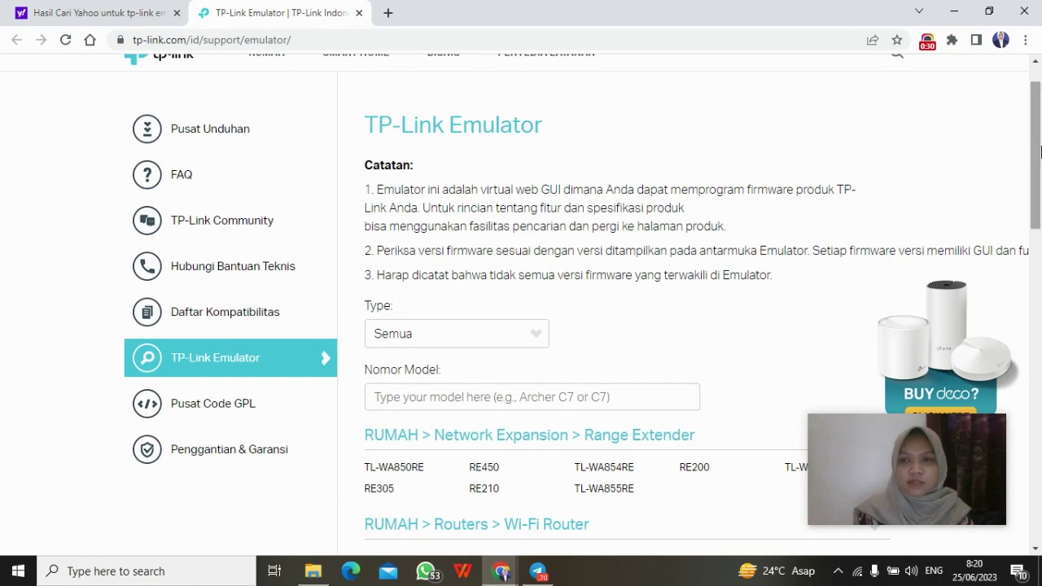
Step: Filter emulators to RUMAH and open Archer C58HP under Routers > High Power Router
{"action": "left_click_drag", "start_coordinate": [1040, 153], "coordinate": [1041, 198]}
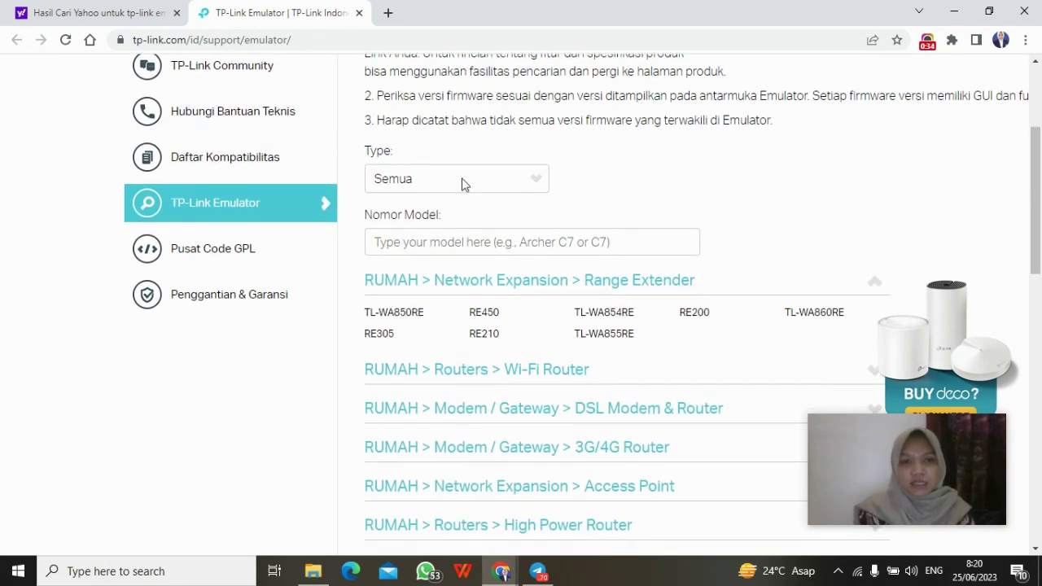
{"action": "left_click", "coordinate": [497, 178]}
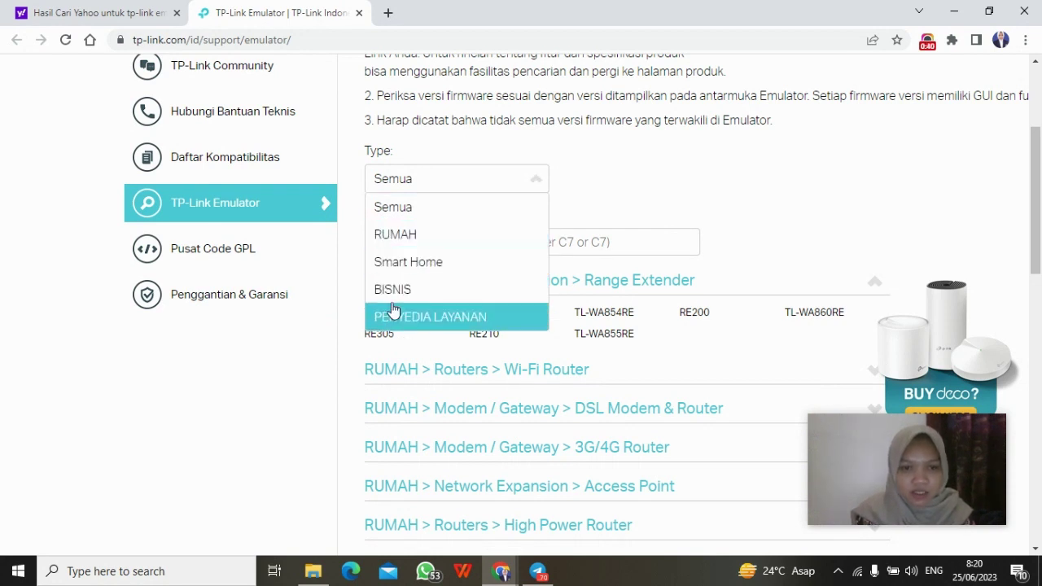
{"action": "left_click", "coordinate": [393, 236]}
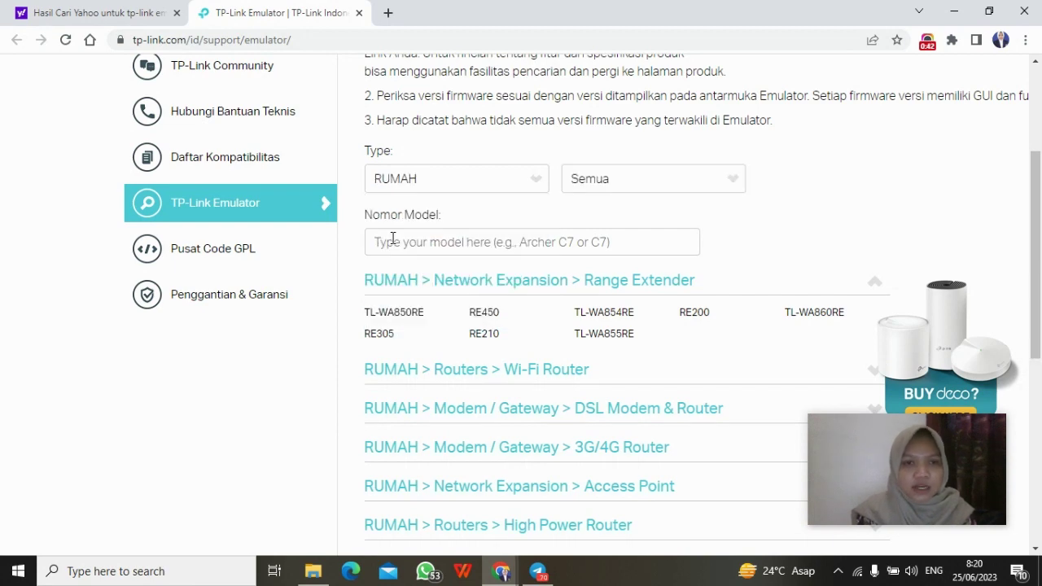
{"action": "scroll", "coordinate": [806, 233], "scroll_direction": "down", "scroll_amount": 1}
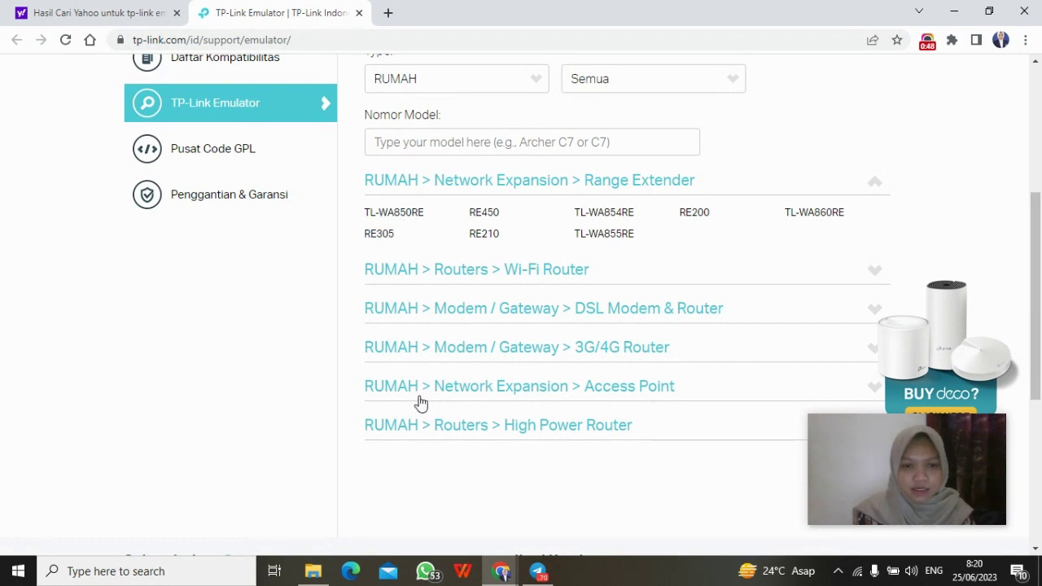
{"action": "left_click", "coordinate": [392, 426]}
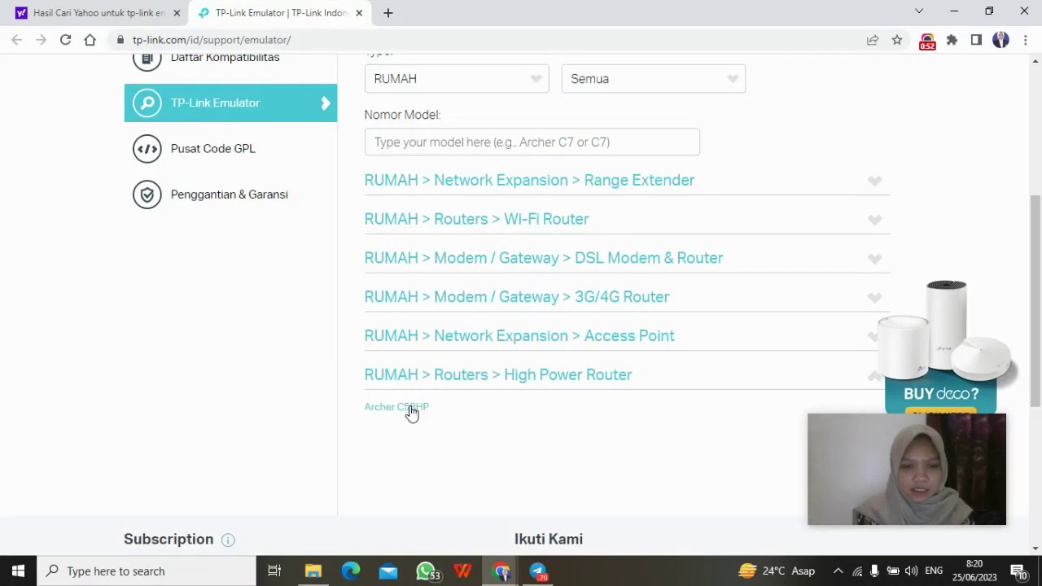
{"action": "left_click", "coordinate": [379, 411]}
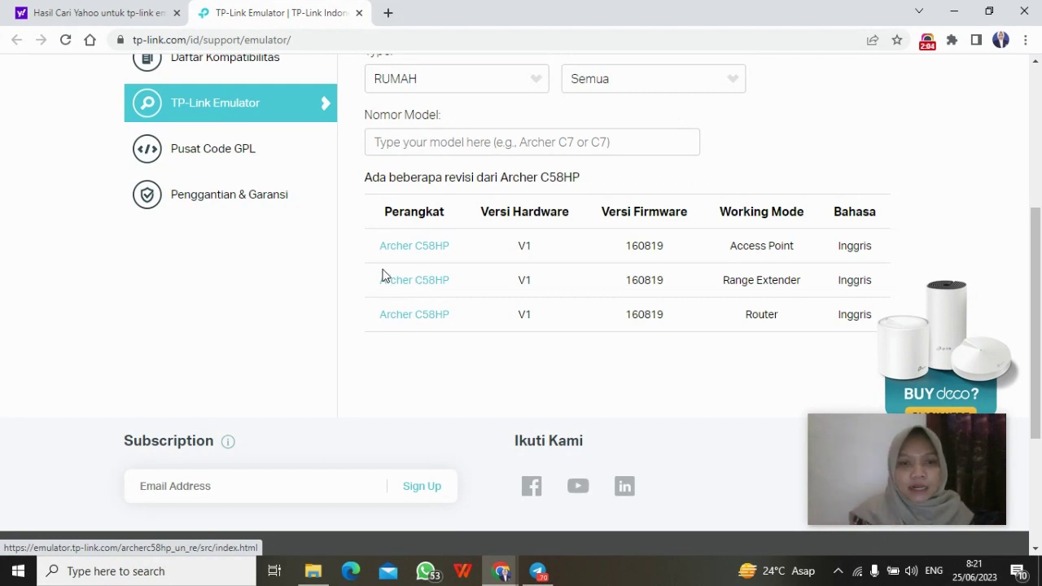
Step: Launch the Archer C58HP V1 Range Extender emulator from the revisions table
{"action": "left_click", "coordinate": [425, 283]}
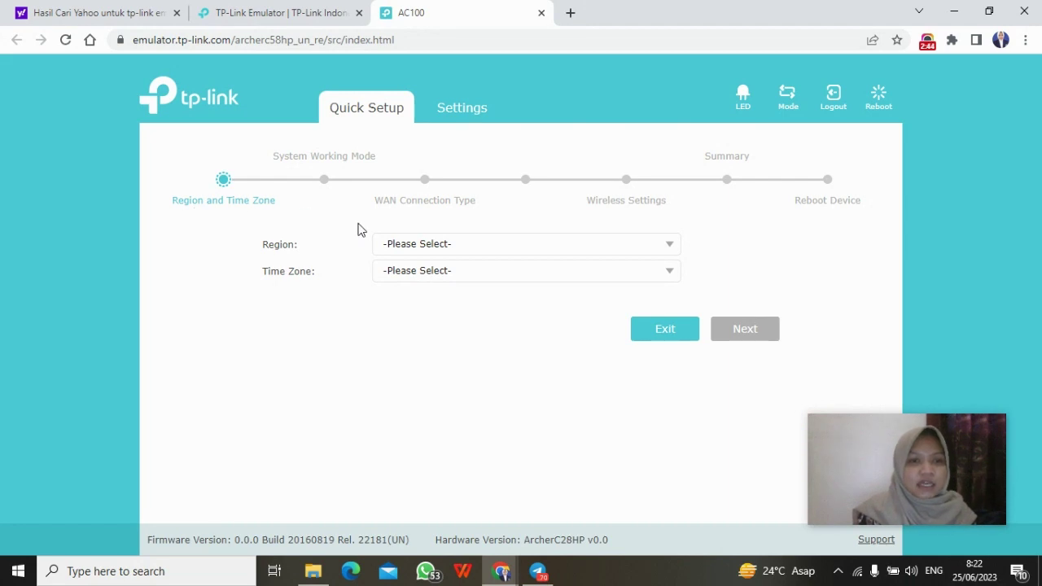
Step: Choose region Indonesia and time zone (GMT+07:00) Bangkok, Jakarta, Hanoi, then proceed
{"action": "left_click", "coordinate": [648, 250]}
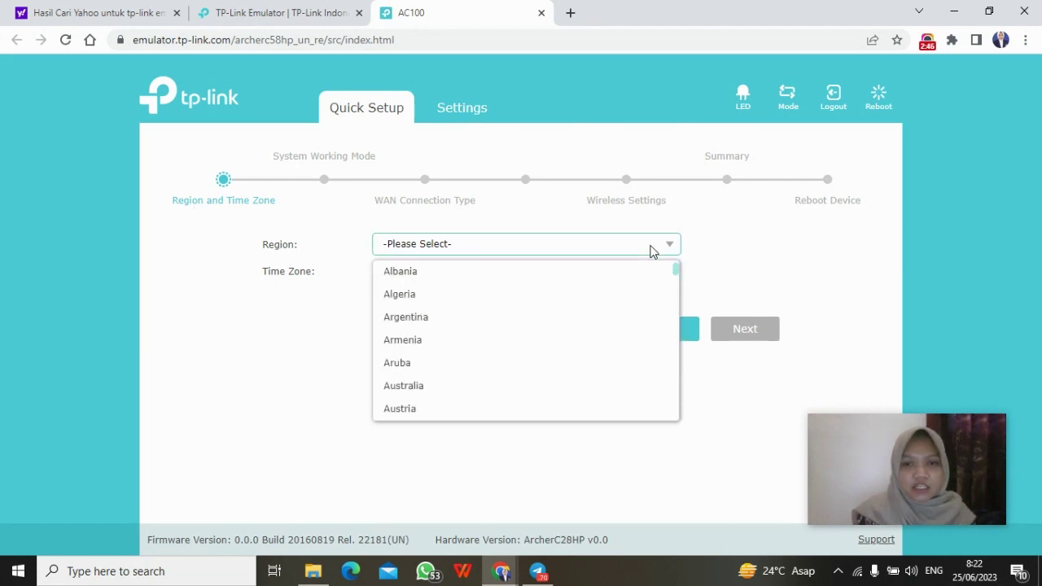
{"action": "left_click_drag", "start_coordinate": [676, 271], "coordinate": [677, 323]}
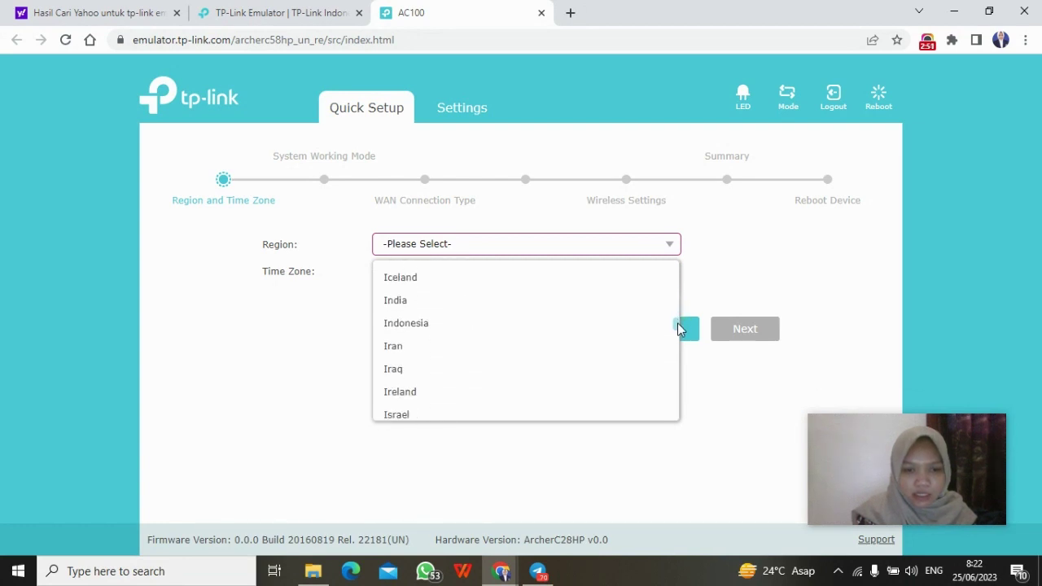
{"action": "left_click", "coordinate": [534, 324]}
{"action": "left_click", "coordinate": [657, 279]}
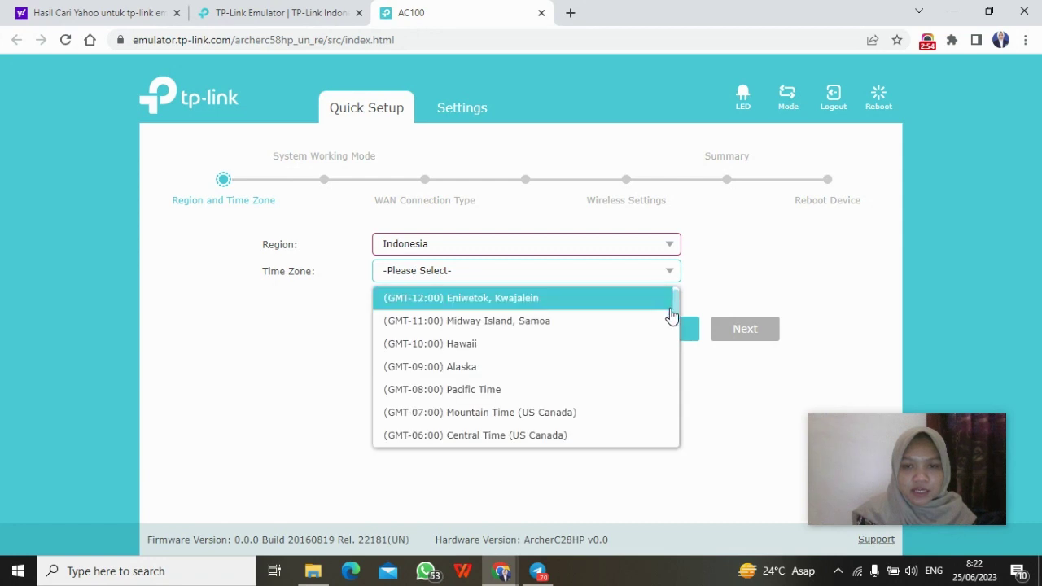
{"action": "left_click_drag", "start_coordinate": [679, 299], "coordinate": [676, 412]}
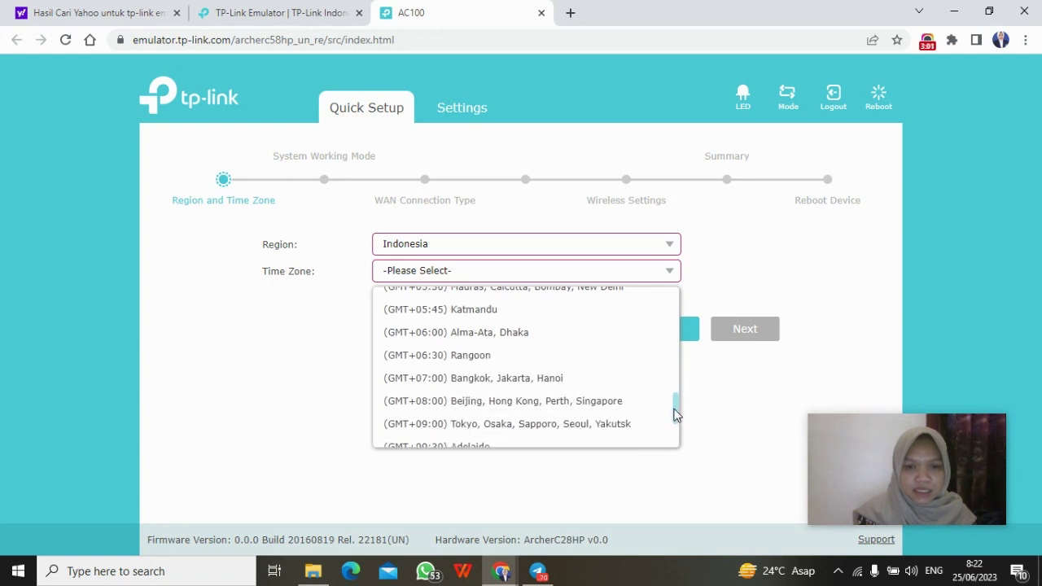
{"action": "left_click", "coordinate": [527, 395]}
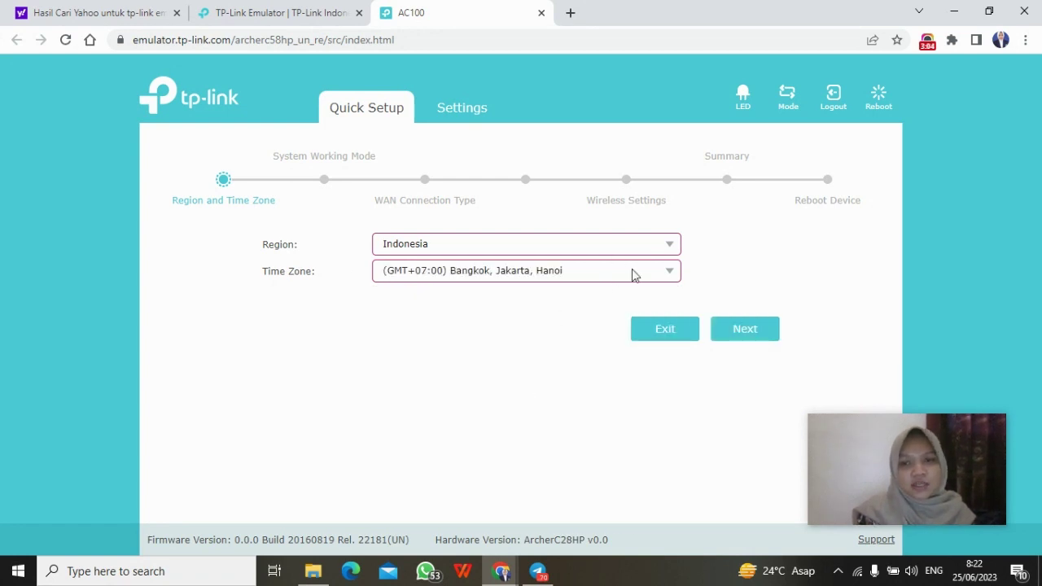
{"action": "left_click", "coordinate": [741, 334]}
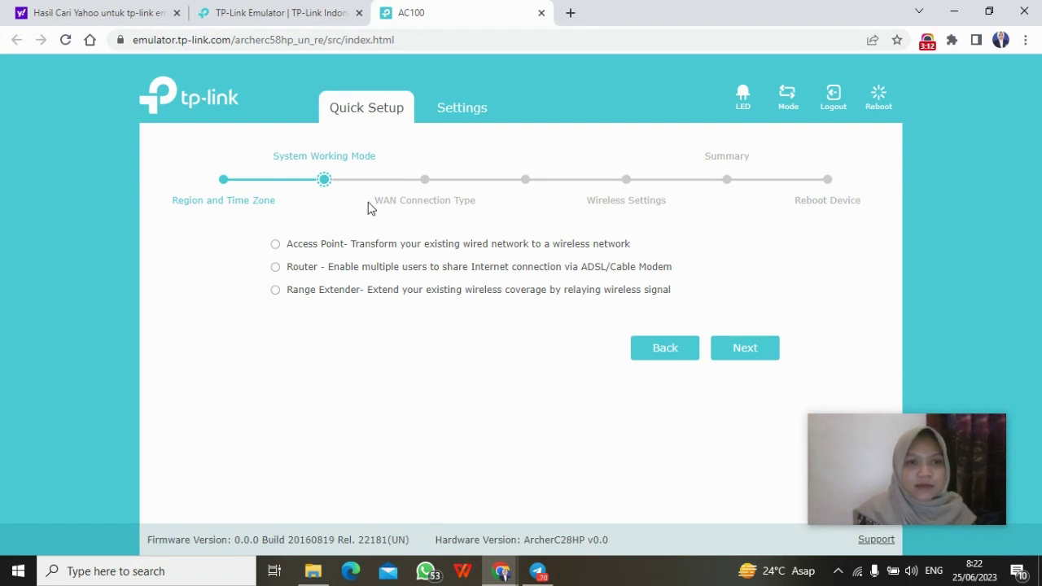
Step: Select Range Extender as the system working mode and proceed to Wireless Settings
{"action": "left_click", "coordinate": [289, 293]}
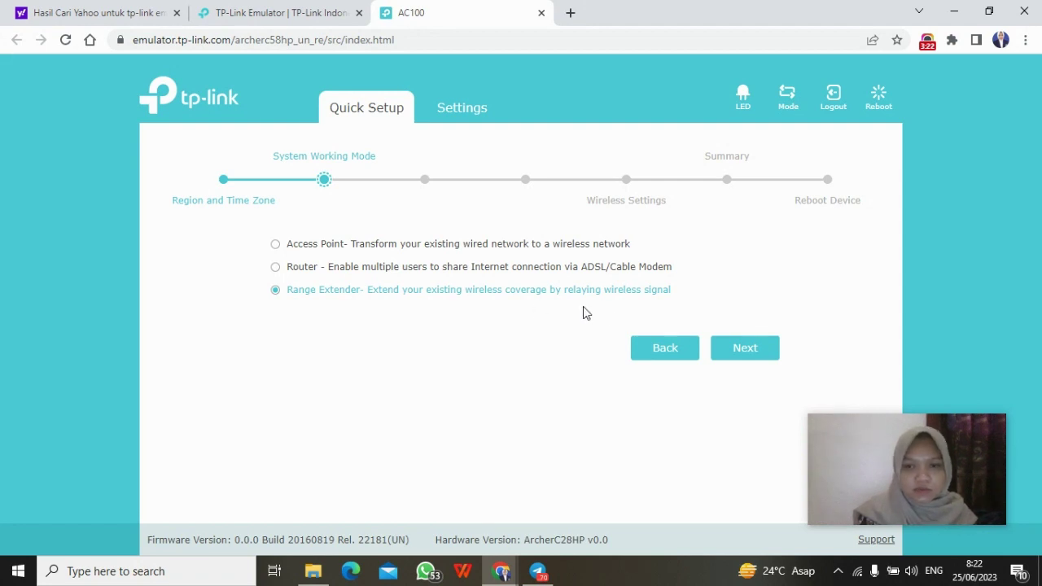
{"action": "left_click", "coordinate": [745, 348]}
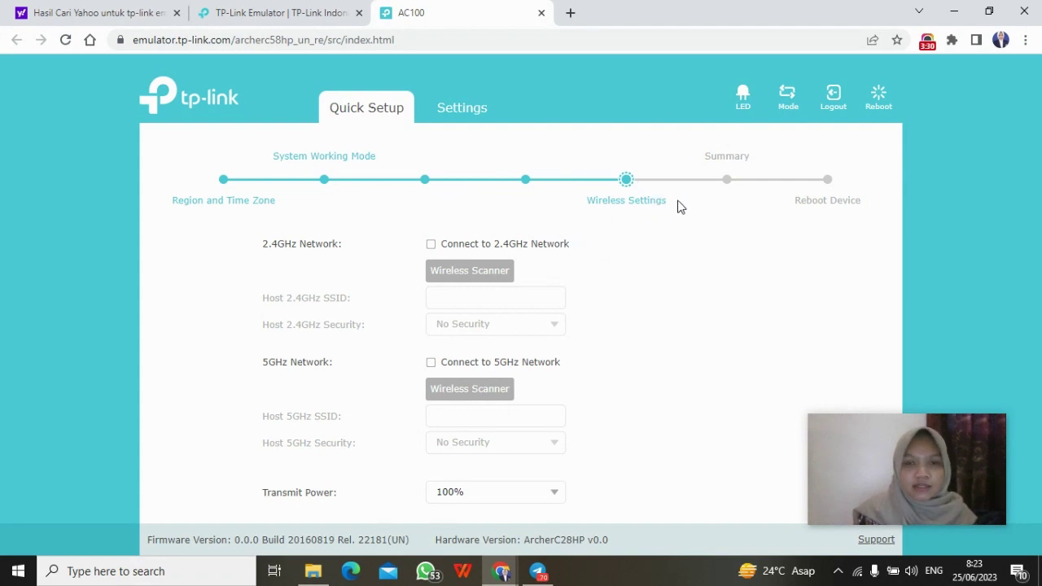
Step: Pick TP-LINK-APP1 from the 2.4GHz scan, with WPA-PSK/WPA2-PSK security and the host password
{"action": "scroll", "coordinate": [681, 207], "scroll_direction": "down", "scroll_amount": 1}
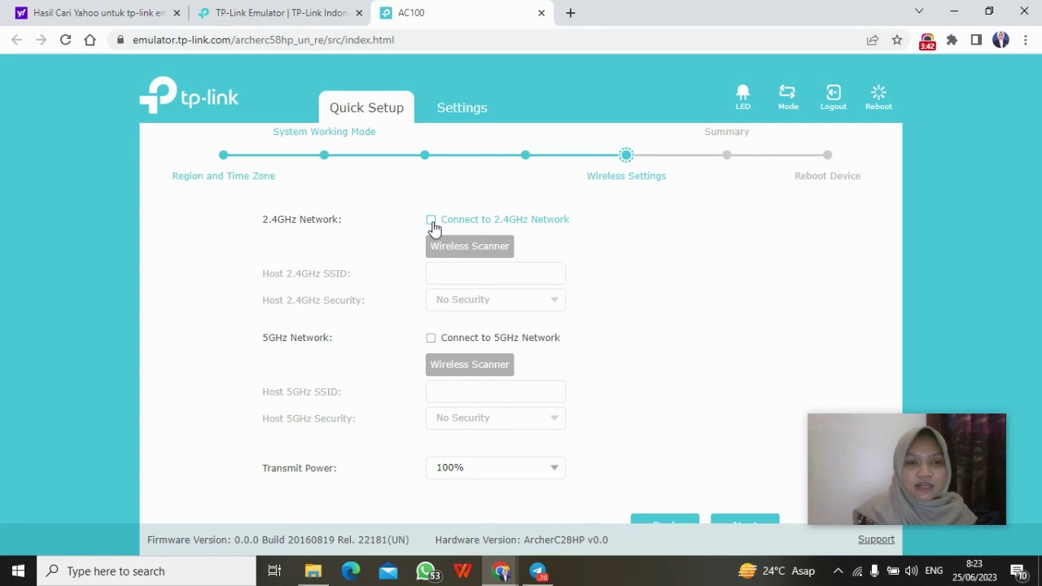
{"action": "left_click", "coordinate": [432, 225]}
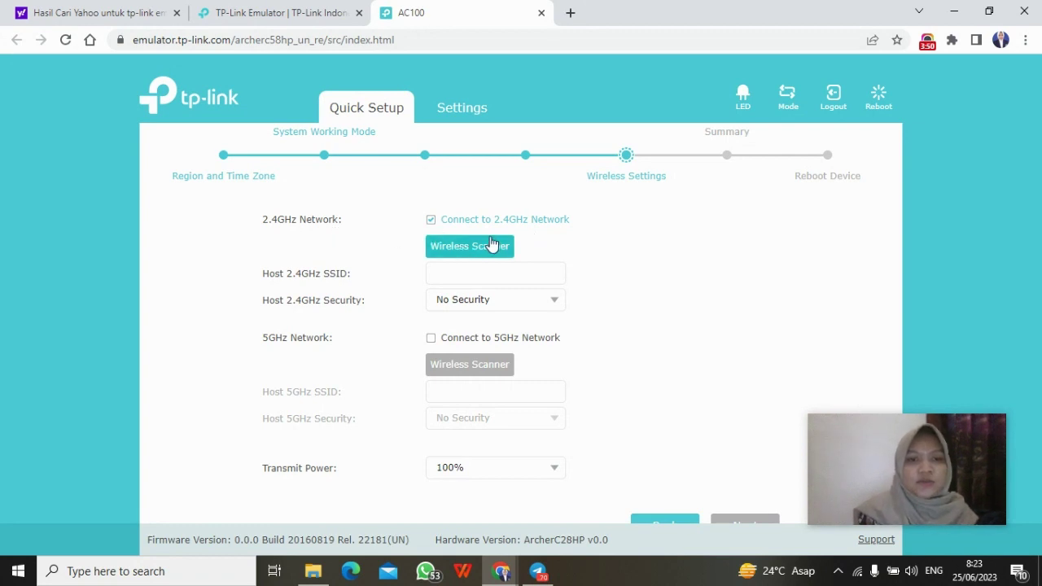
{"action": "scroll", "coordinate": [509, 257], "scroll_direction": "down", "scroll_amount": 1}
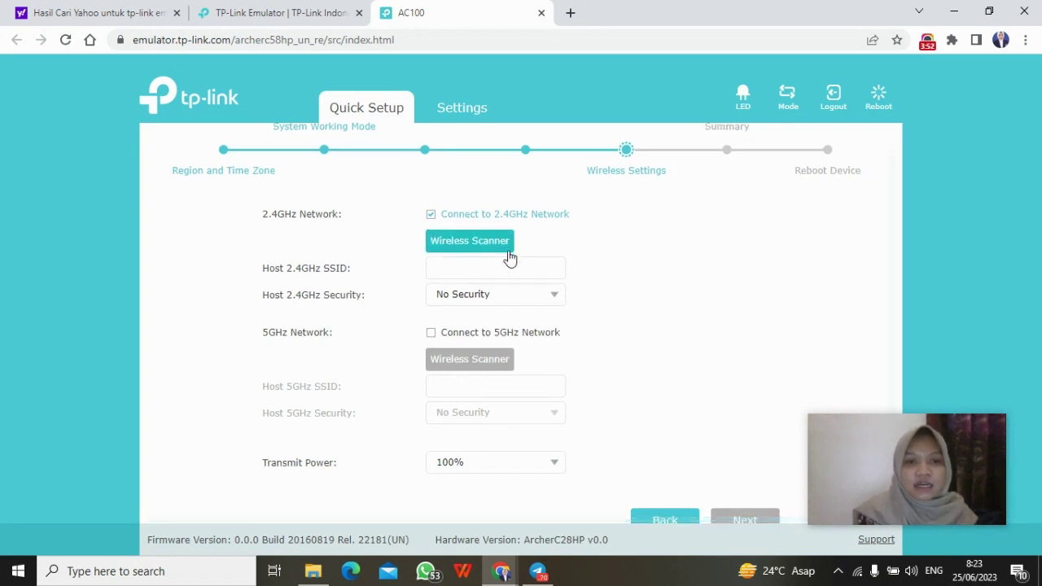
{"action": "left_click", "coordinate": [470, 249]}
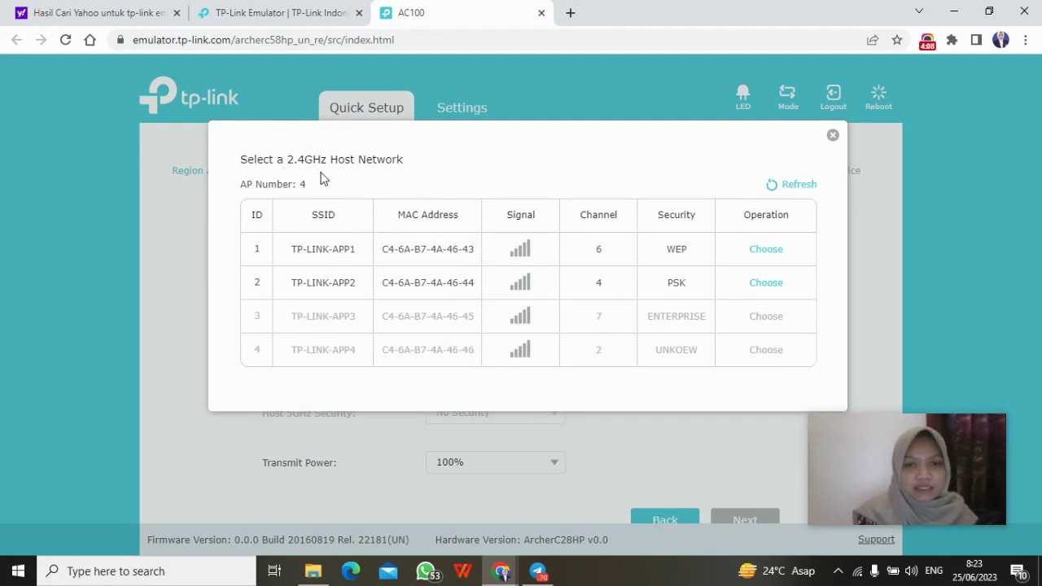
{"action": "left_click", "coordinate": [769, 253]}
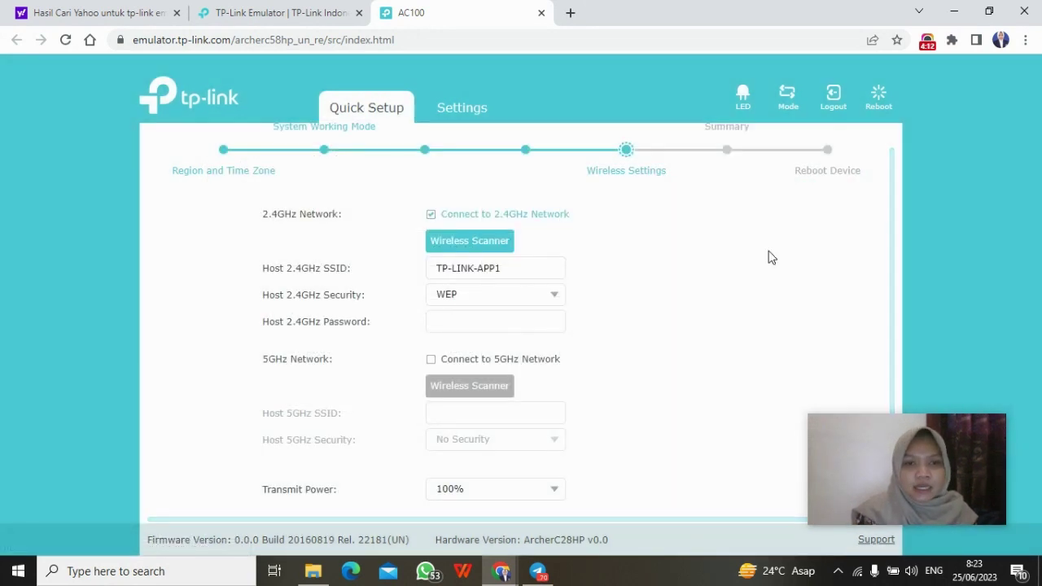
{"action": "left_click", "coordinate": [525, 294]}
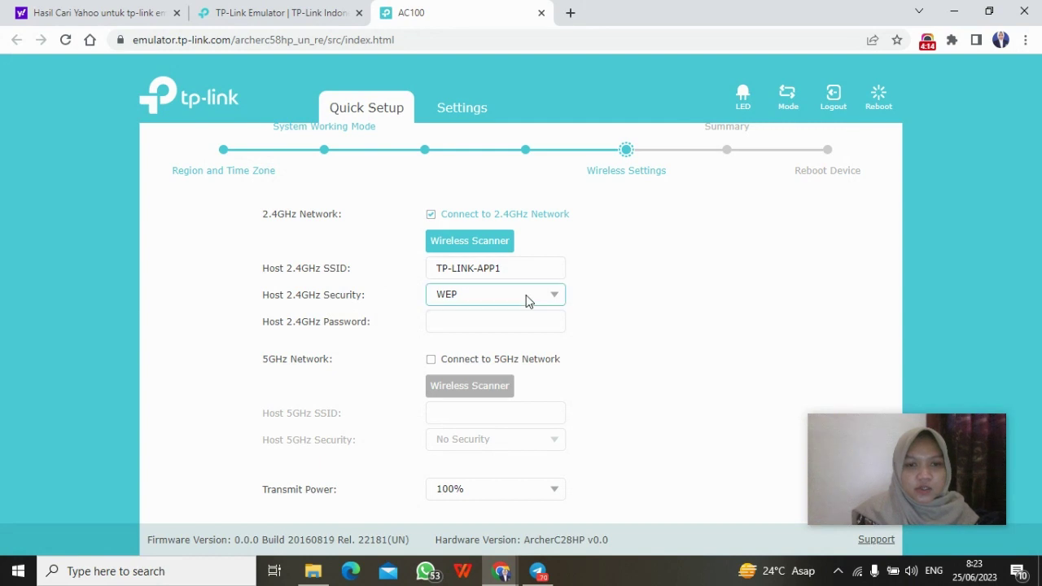
{"action": "left_click", "coordinate": [489, 346]}
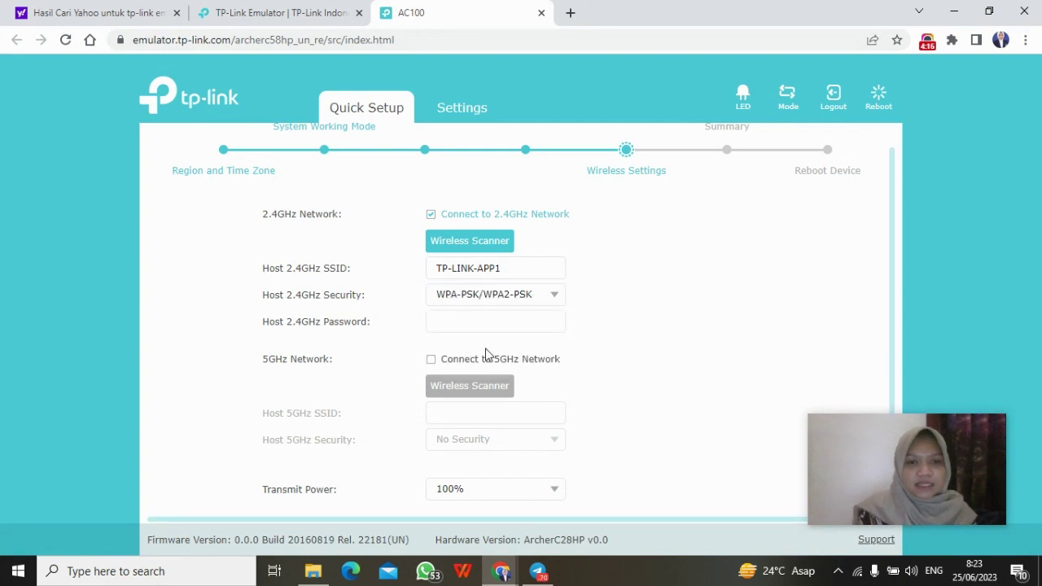
{"action": "left_click", "coordinate": [455, 321]}
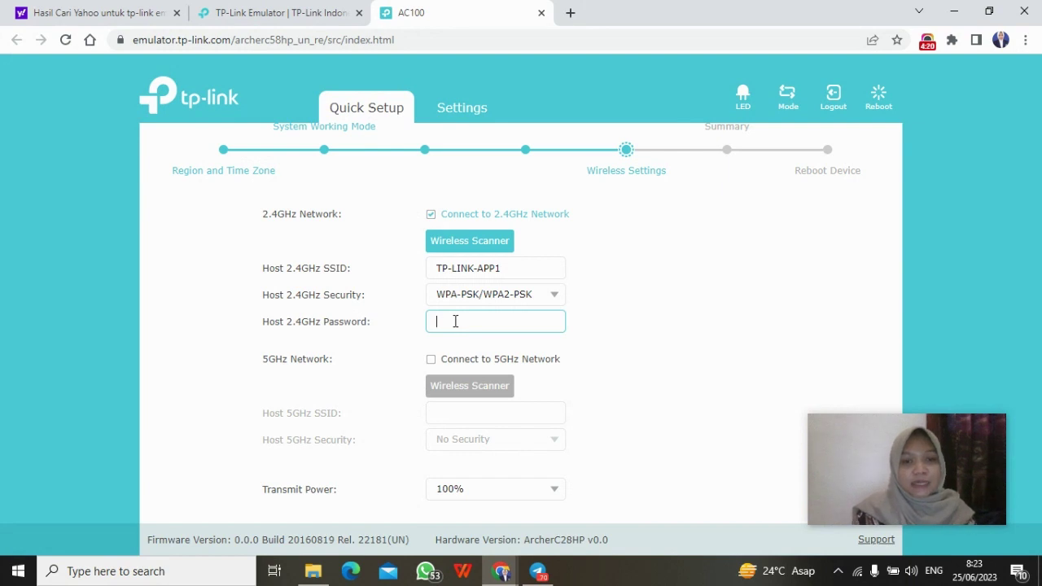
{"action": "type", "text": "12345678"}
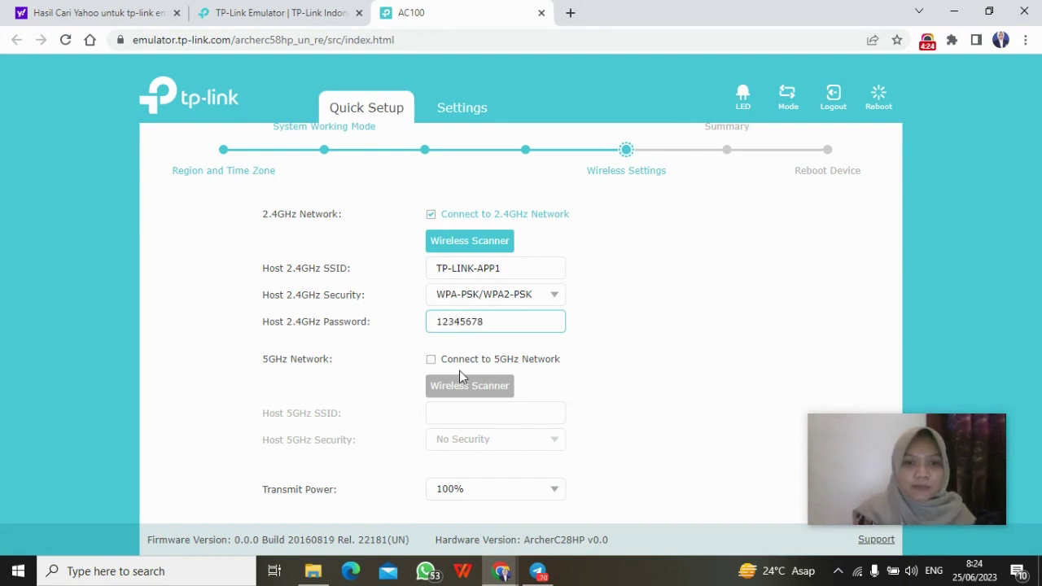
{"action": "scroll", "coordinate": [459, 371], "scroll_direction": "down", "scroll_amount": 1}
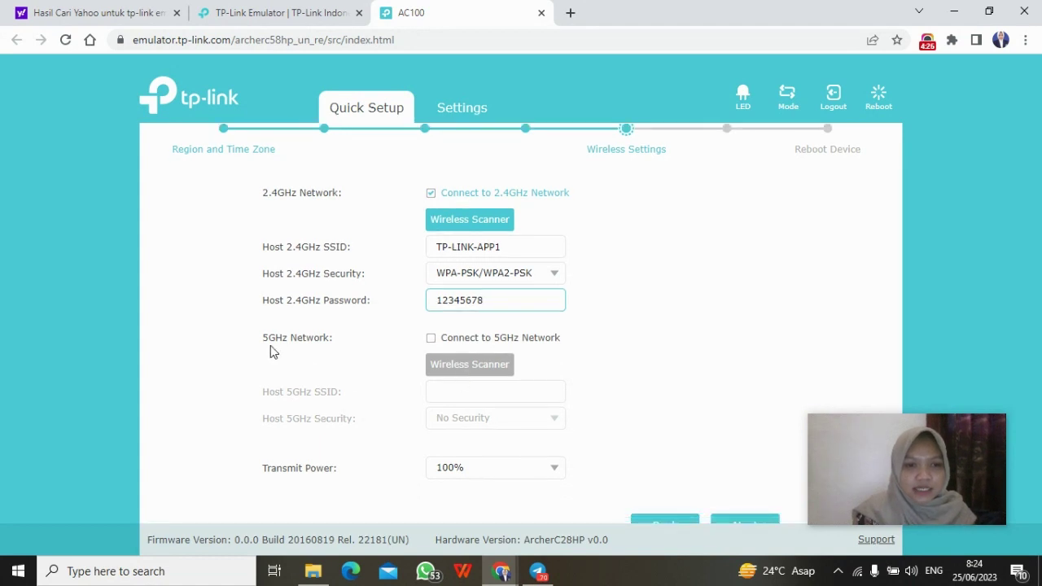
Step: Enable the 5GHz host connection, glance at the scanner, and enter a custom 5GHz SSID
{"action": "left_click", "coordinate": [431, 342]}
{"action": "left_click", "coordinate": [455, 368]}
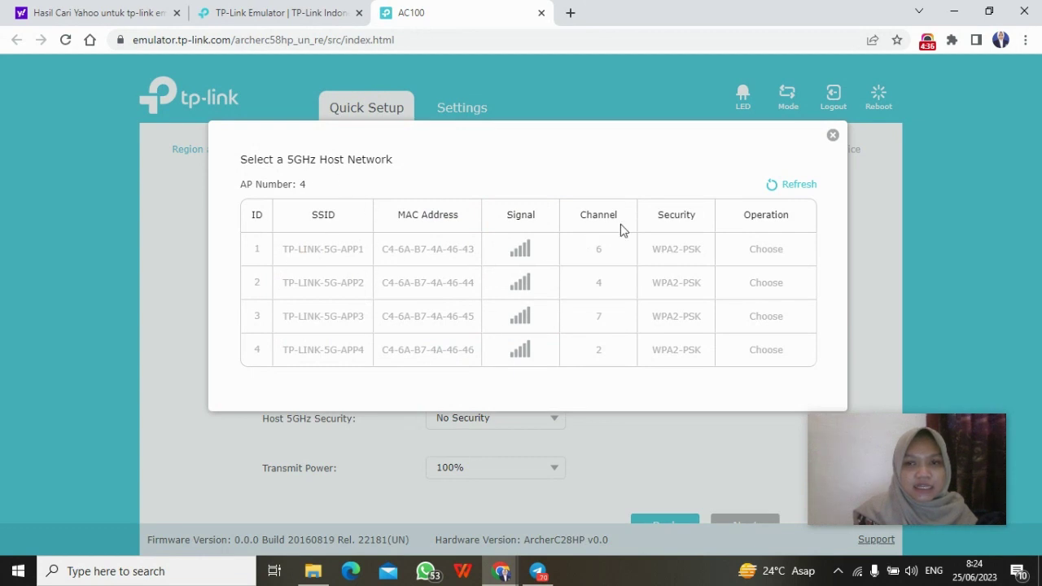
{"action": "left_click", "coordinate": [833, 137]}
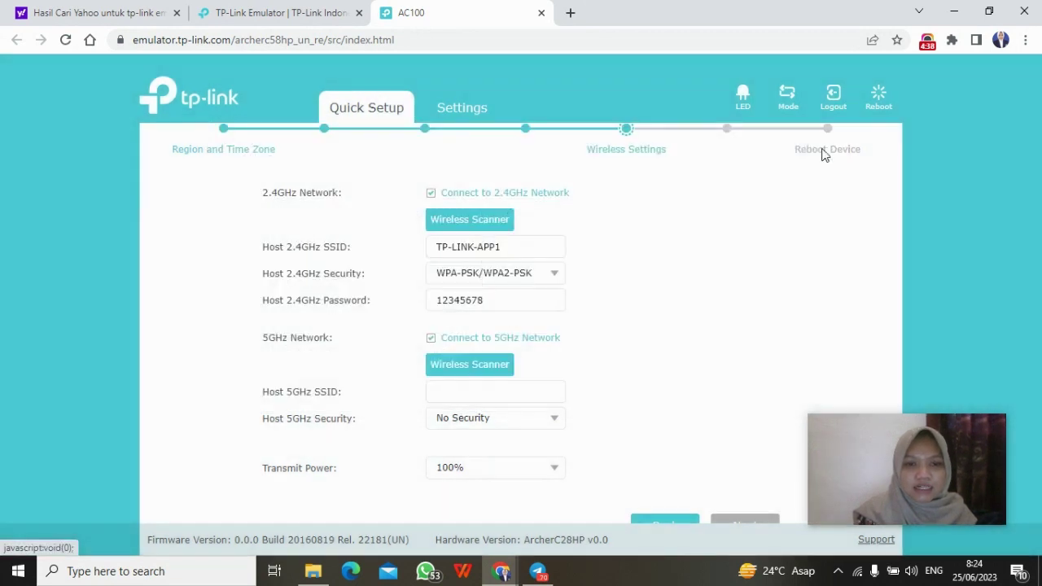
{"action": "left_click", "coordinate": [504, 398]}
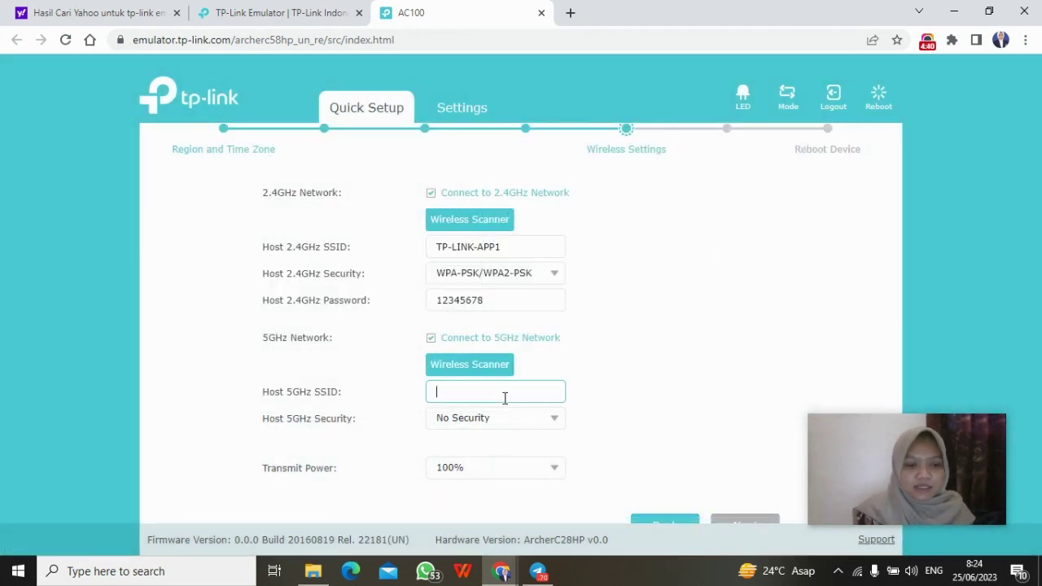
{"action": "type", "text": "a"}
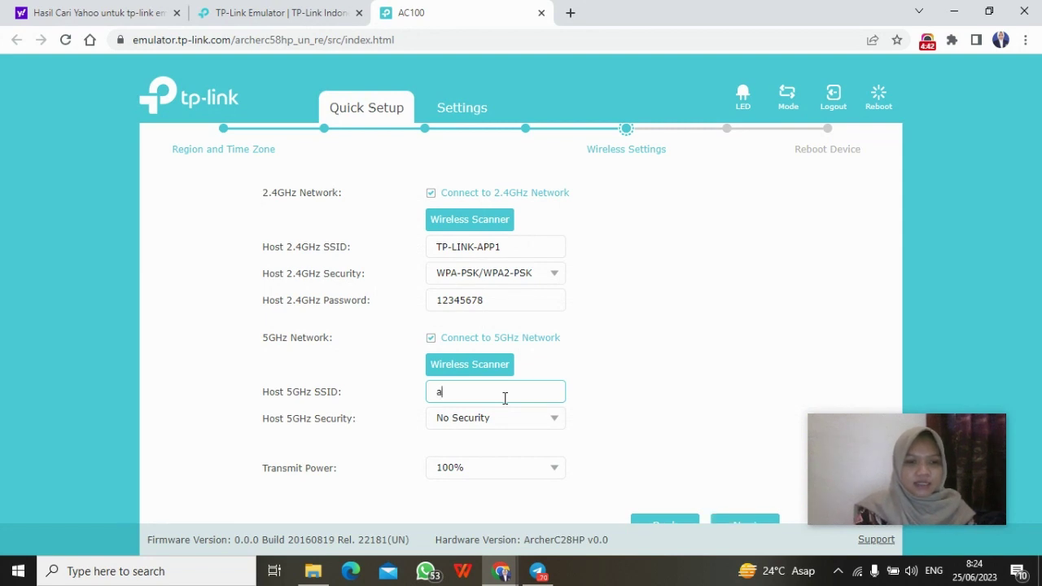
{"action": "type", "text": "zijah123"}
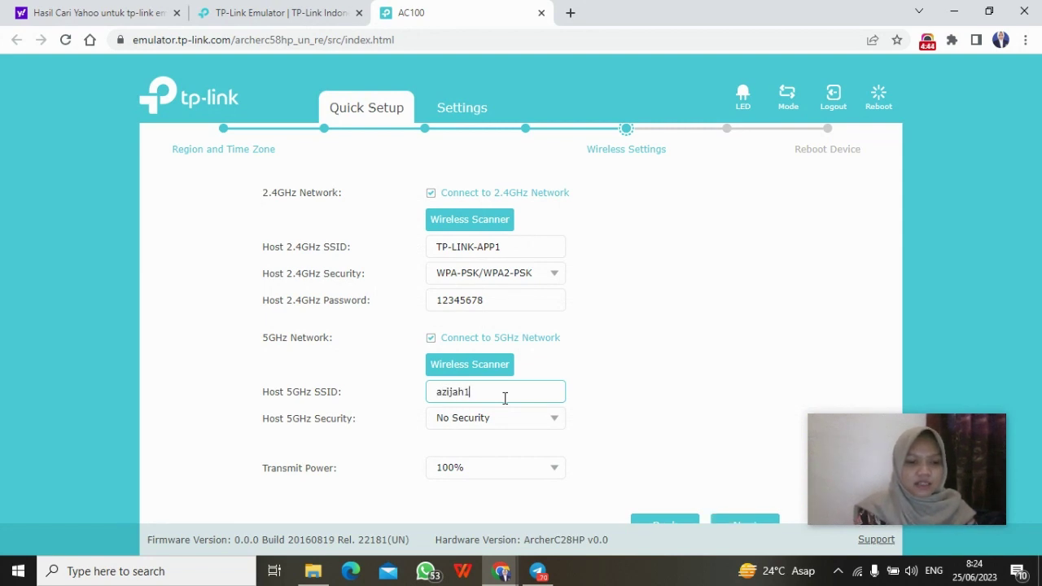
Step: Give the 5GHz host WPA-PSK/WPA2-PSK security and its password, keeping transmit power at 100%
{"action": "left_click", "coordinate": [522, 425]}
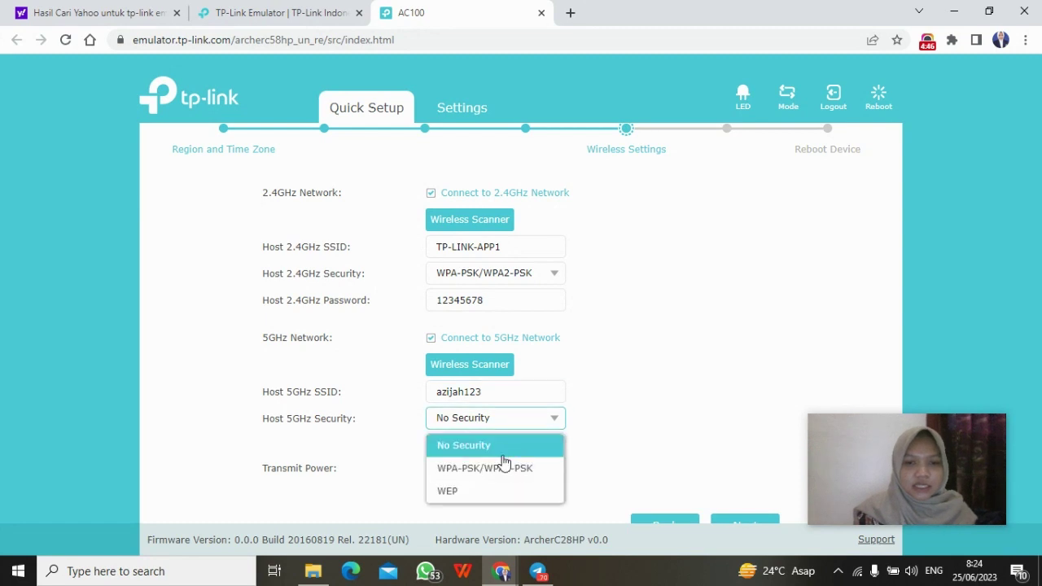
{"action": "left_click", "coordinate": [491, 476]}
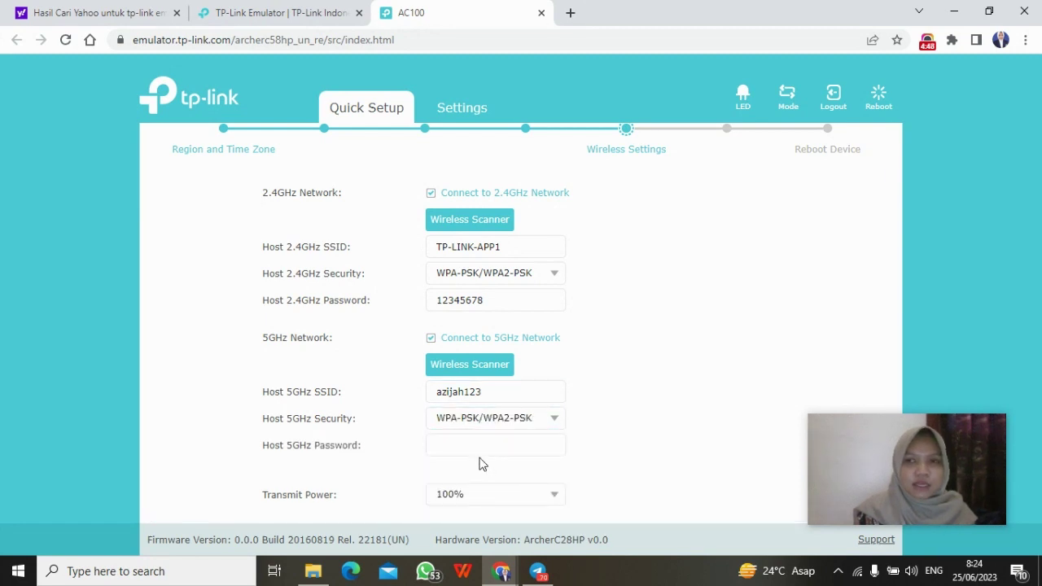
{"action": "left_click", "coordinate": [481, 450]}
{"action": "type", "text": "1"}
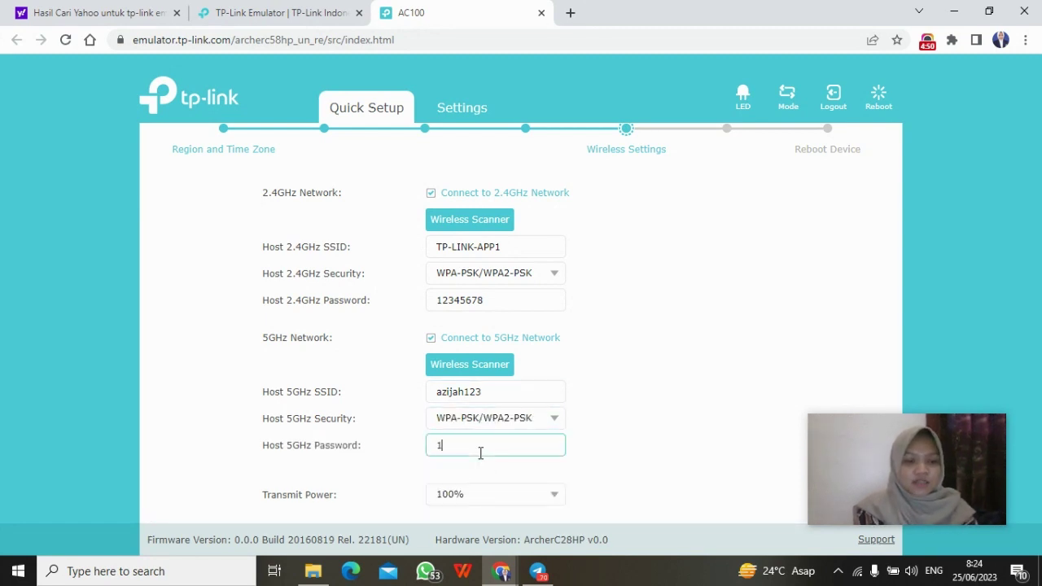
{"action": "type", "text": "2345"}
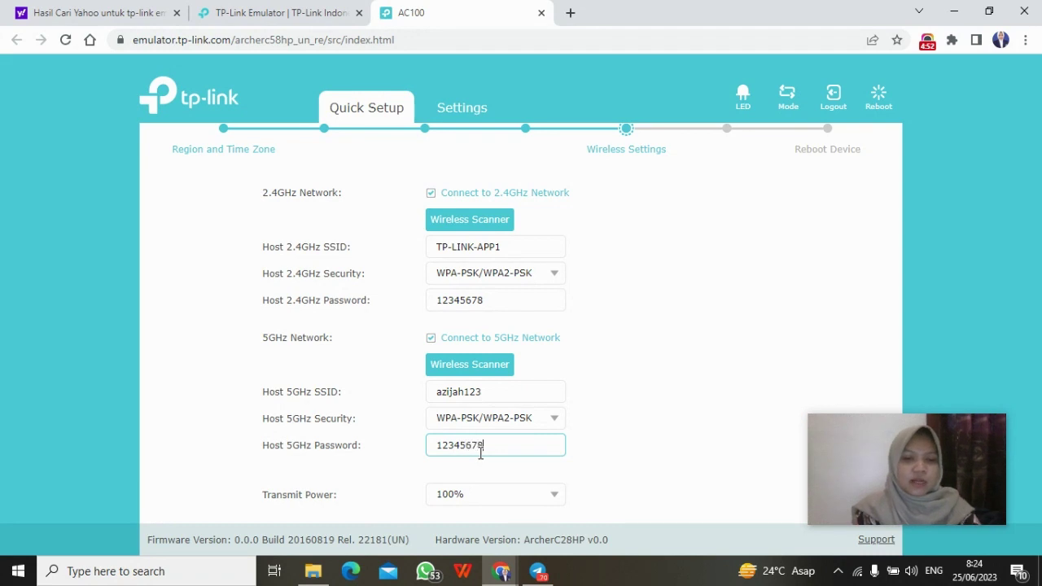
{"action": "type", "text": "678"}
{"action": "scroll", "coordinate": [689, 454], "scroll_direction": "down", "scroll_amount": 1}
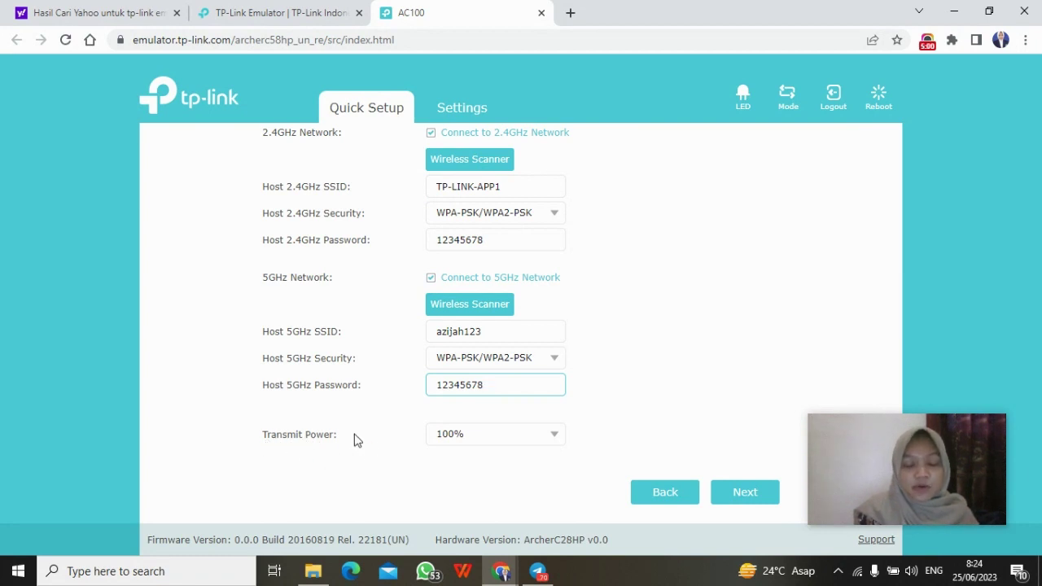
{"action": "left_click", "coordinate": [513, 439]}
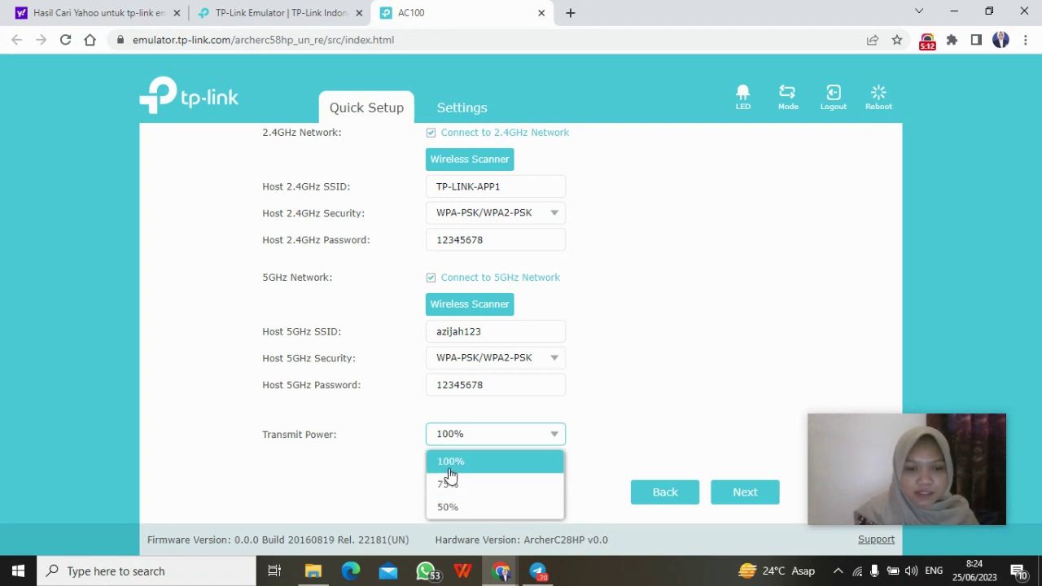
{"action": "left_click", "coordinate": [450, 473]}
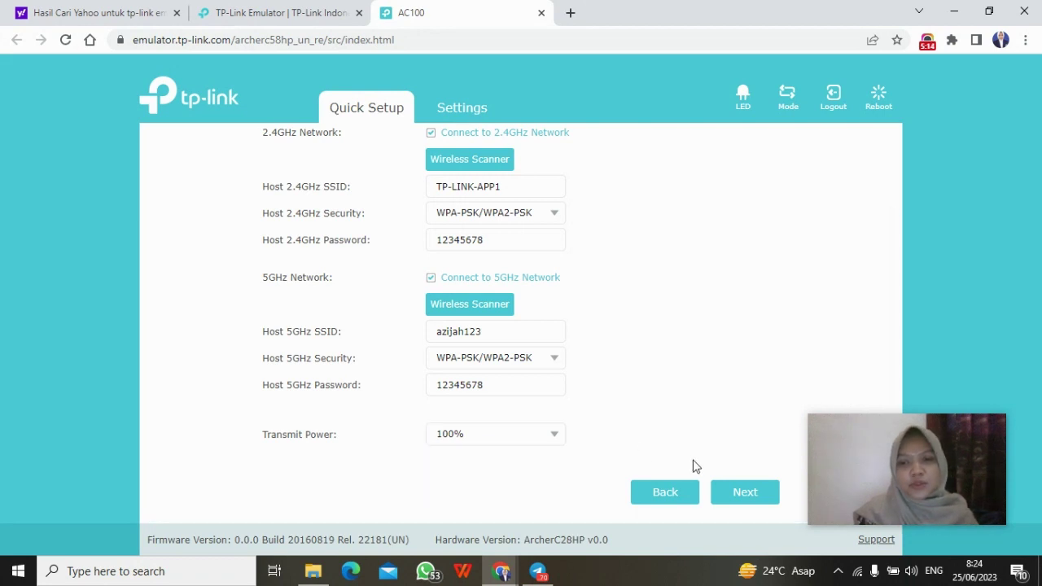
Step: Check the Summary page's region, time zone and wireless settings, then save them
{"action": "left_click", "coordinate": [735, 503]}
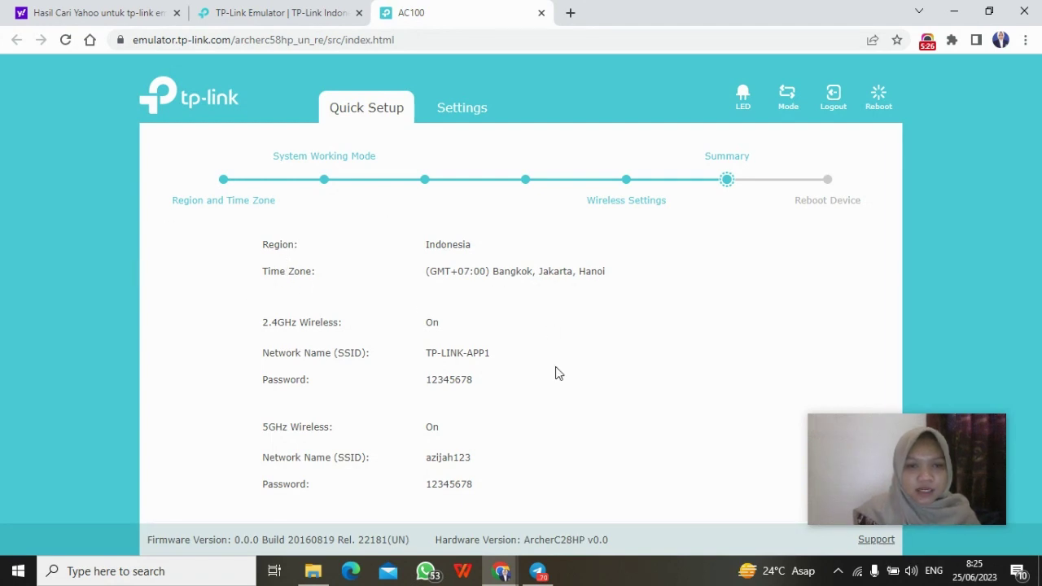
{"action": "scroll", "coordinate": [558, 373], "scroll_direction": "down", "scroll_amount": 1}
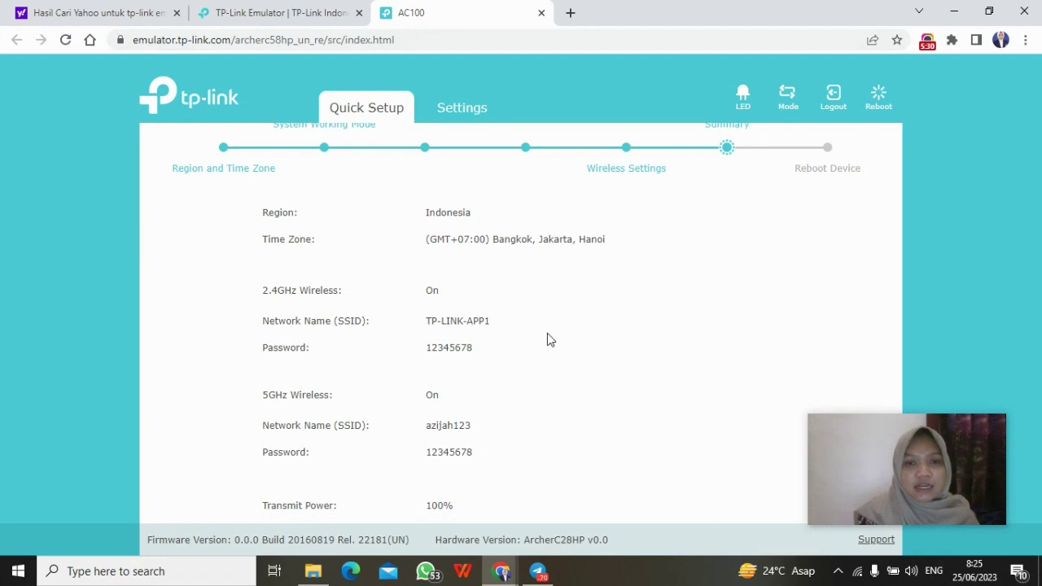
{"action": "scroll", "coordinate": [548, 339], "scroll_direction": "down", "scroll_amount": 1}
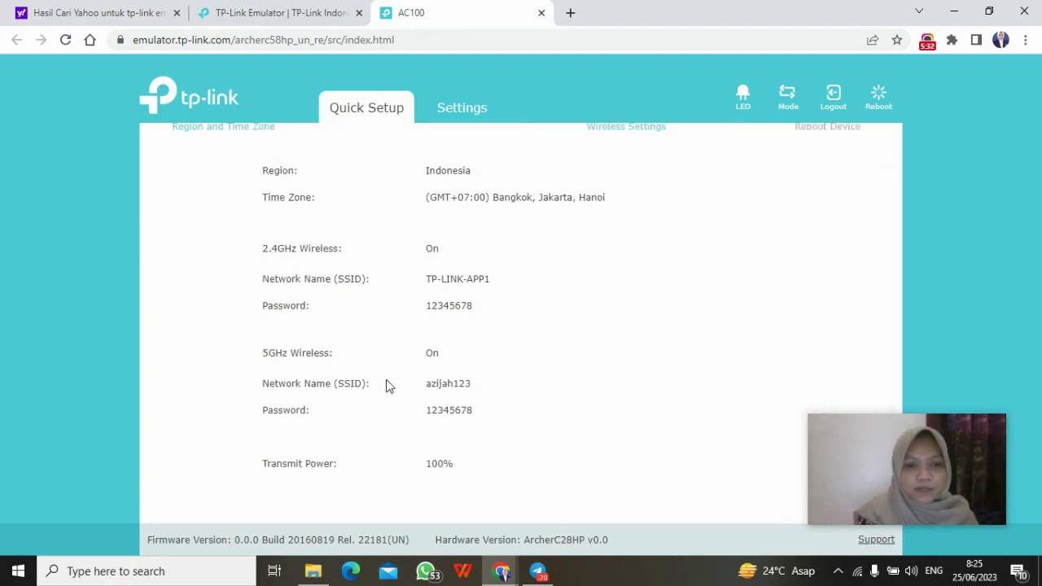
{"action": "scroll", "coordinate": [388, 385], "scroll_direction": "down", "scroll_amount": 1}
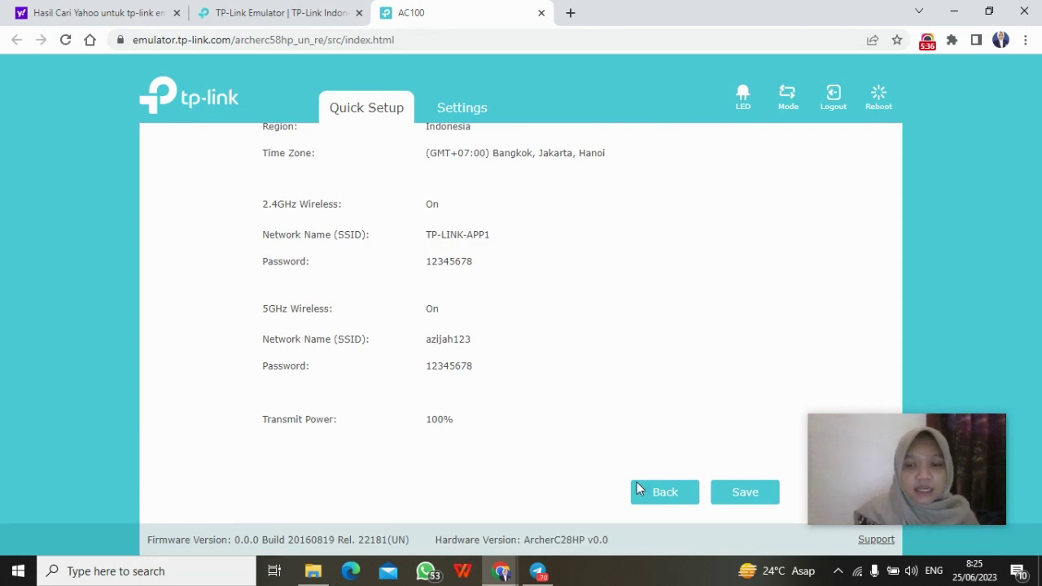
{"action": "left_click", "coordinate": [727, 501]}
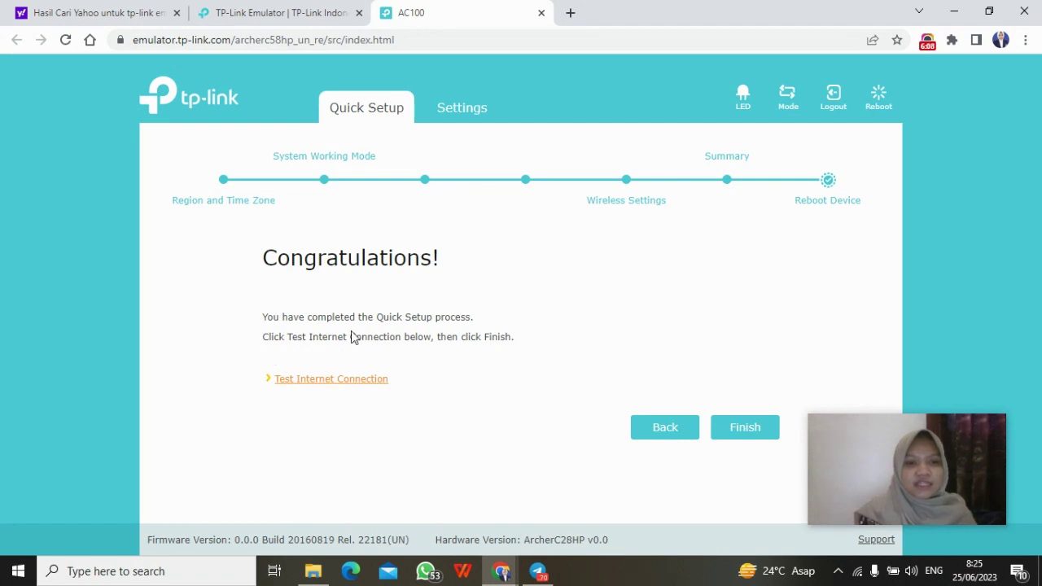
Step: Run the internet connection test, dismiss its failure notice, and finish Quick Setup
{"action": "left_click", "coordinate": [327, 381]}
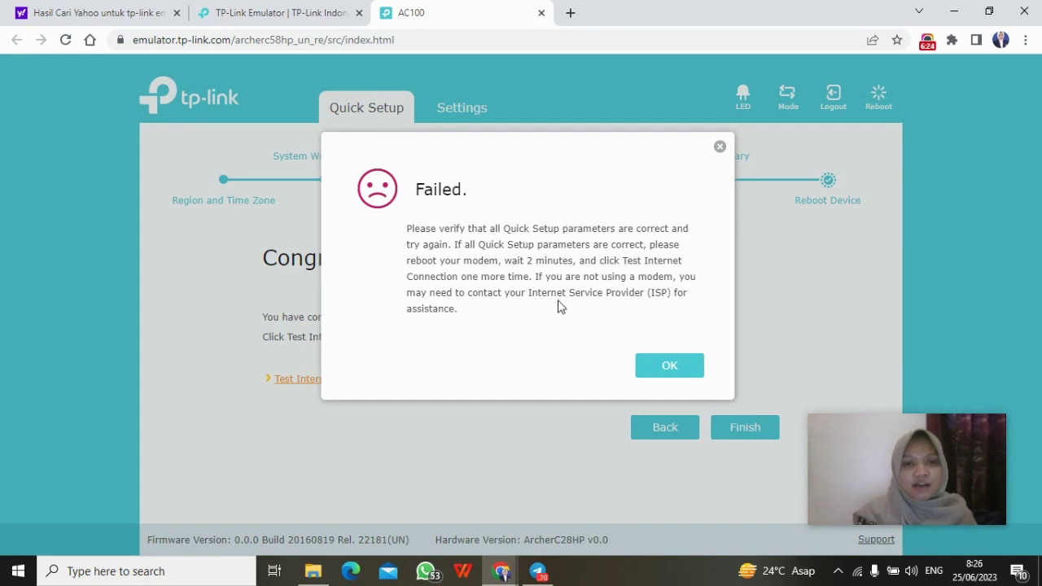
{"action": "left_click", "coordinate": [658, 373]}
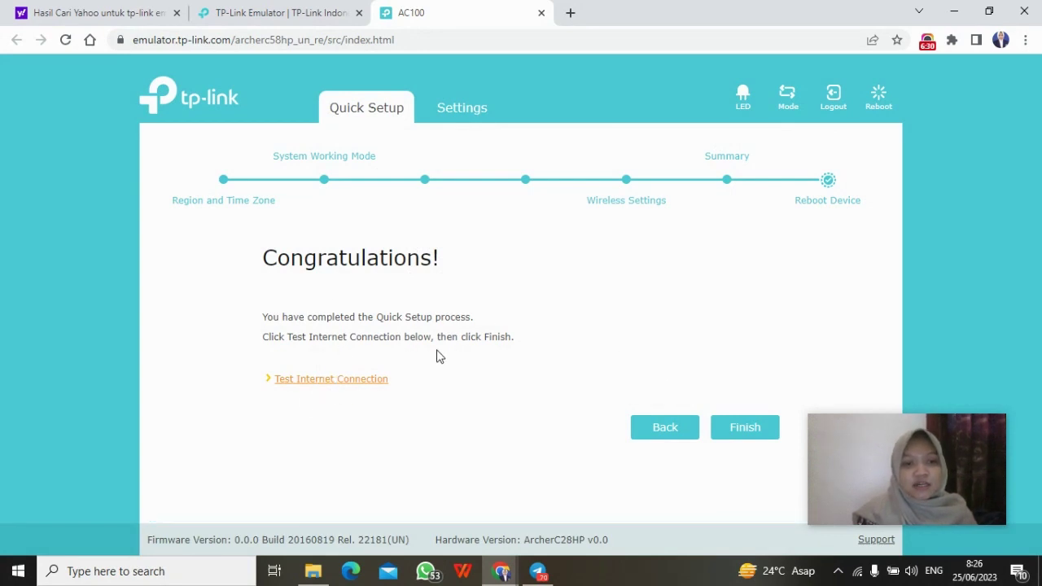
{"action": "left_click", "coordinate": [737, 429]}
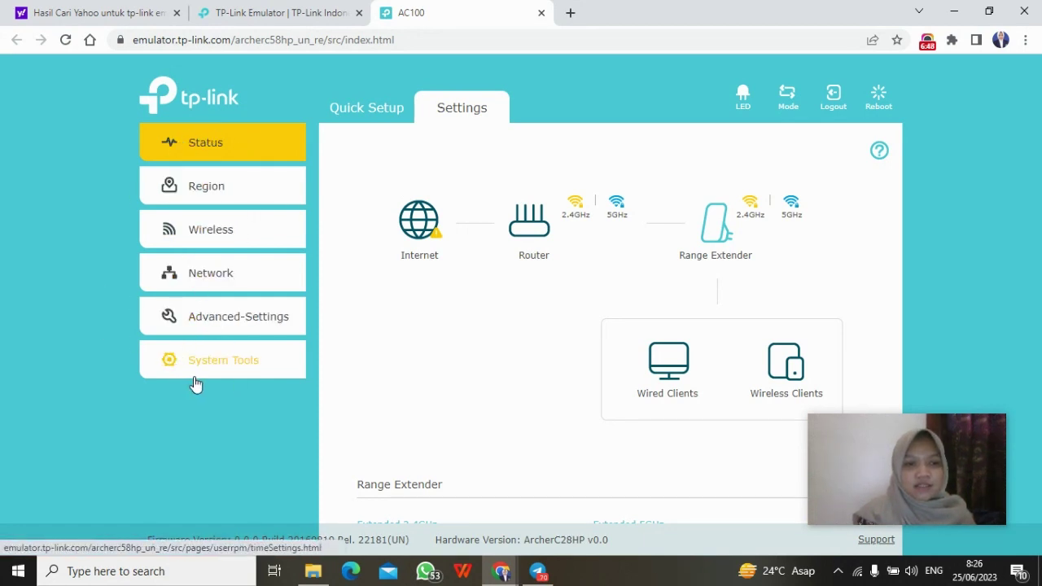
Step: Scroll Status to TP-LINK_7B00 on channel 6 and TP-LINK_7B00_5G on channel 36
{"action": "scroll", "coordinate": [534, 332], "scroll_direction": "down", "scroll_amount": 1}
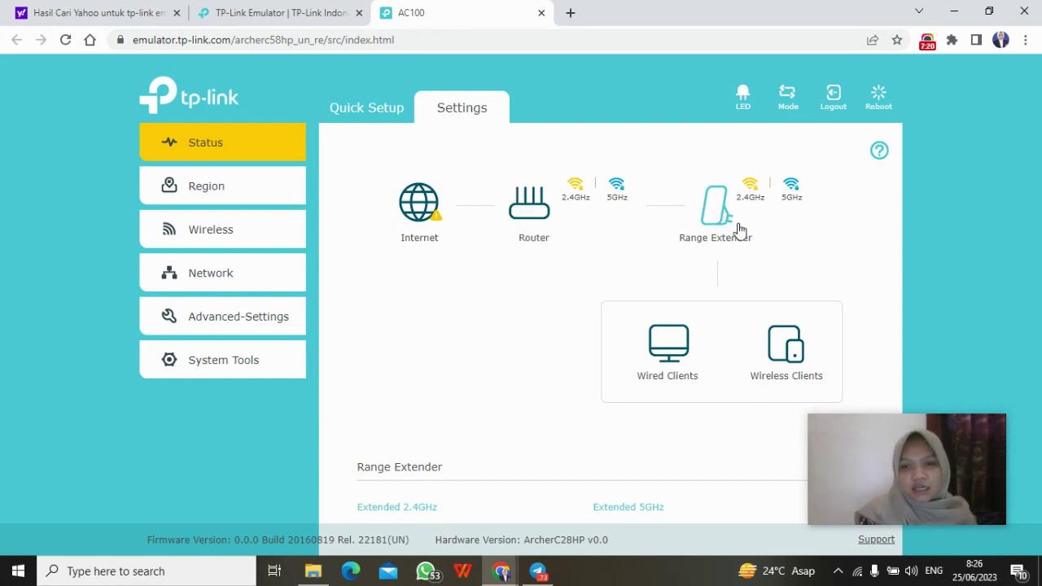
{"action": "scroll", "coordinate": [740, 231], "scroll_direction": "down", "scroll_amount": 1}
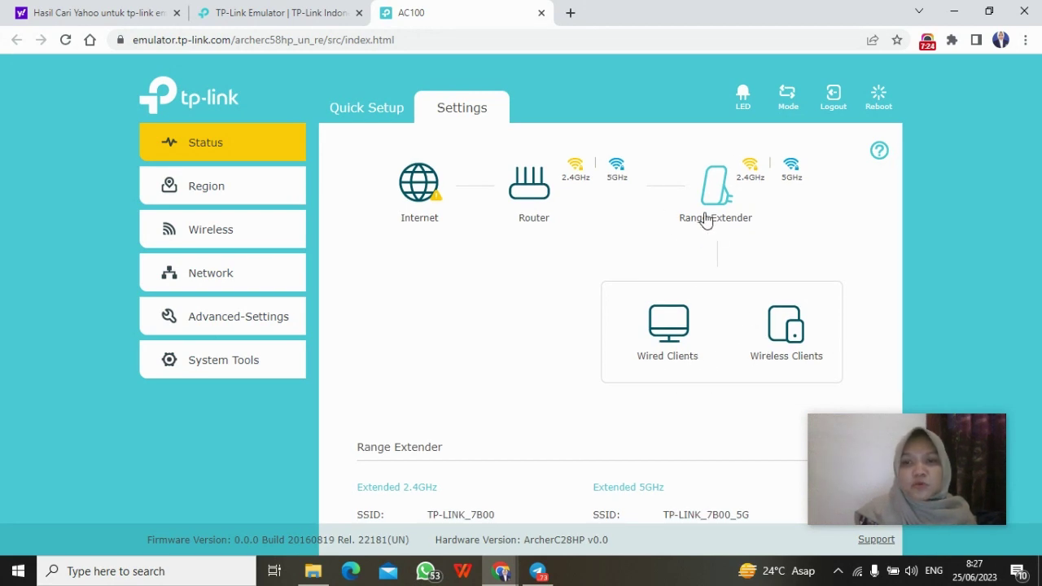
{"action": "scroll", "coordinate": [753, 260], "scroll_direction": "down", "scroll_amount": 2}
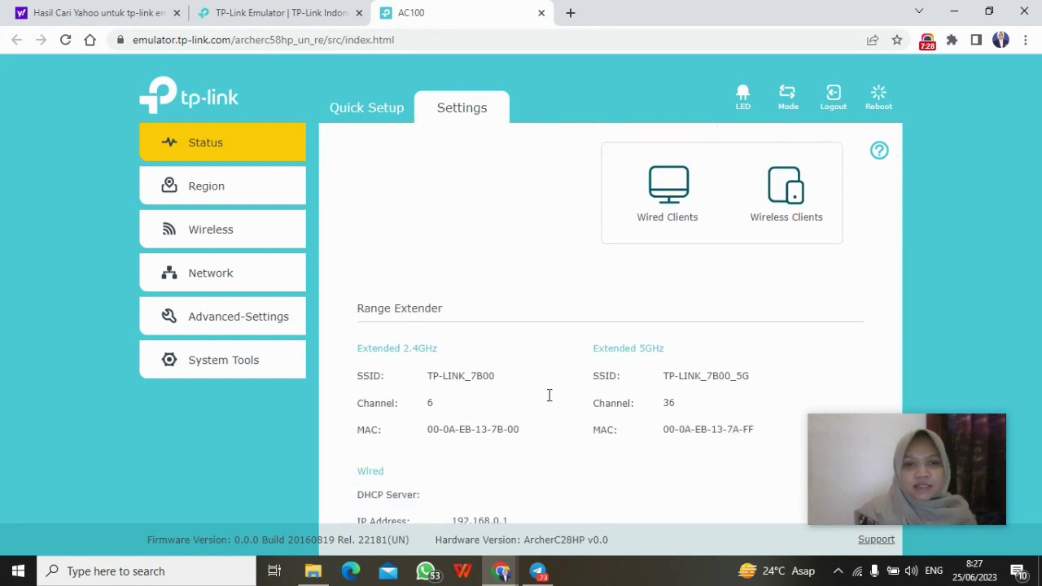
{"action": "scroll", "coordinate": [548, 395], "scroll_direction": "down", "scroll_amount": 1}
{"action": "scroll", "coordinate": [549, 395], "scroll_direction": "up", "scroll_amount": 3}
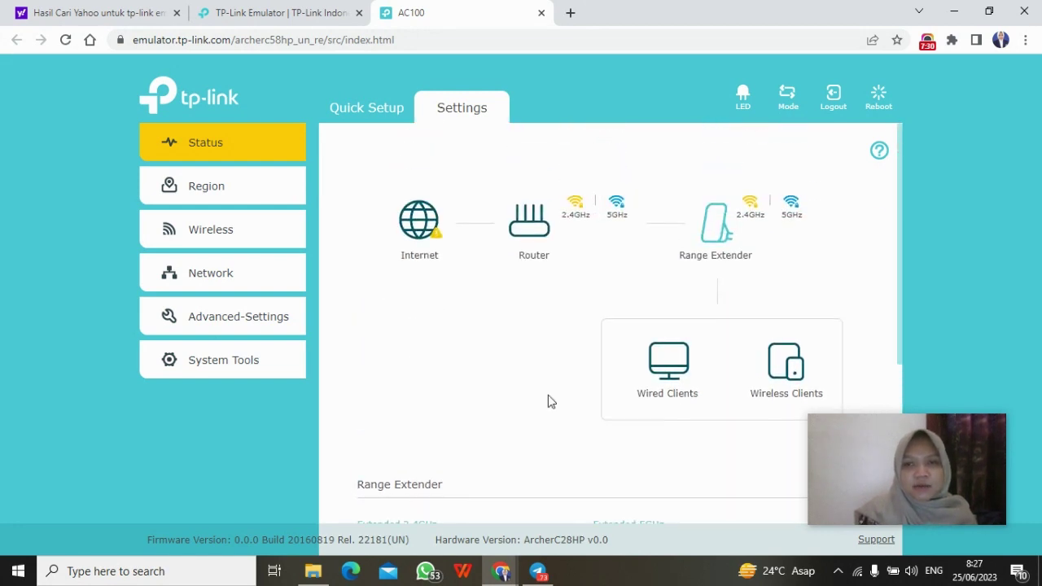
{"action": "scroll", "coordinate": [708, 260], "scroll_direction": "down", "scroll_amount": 2}
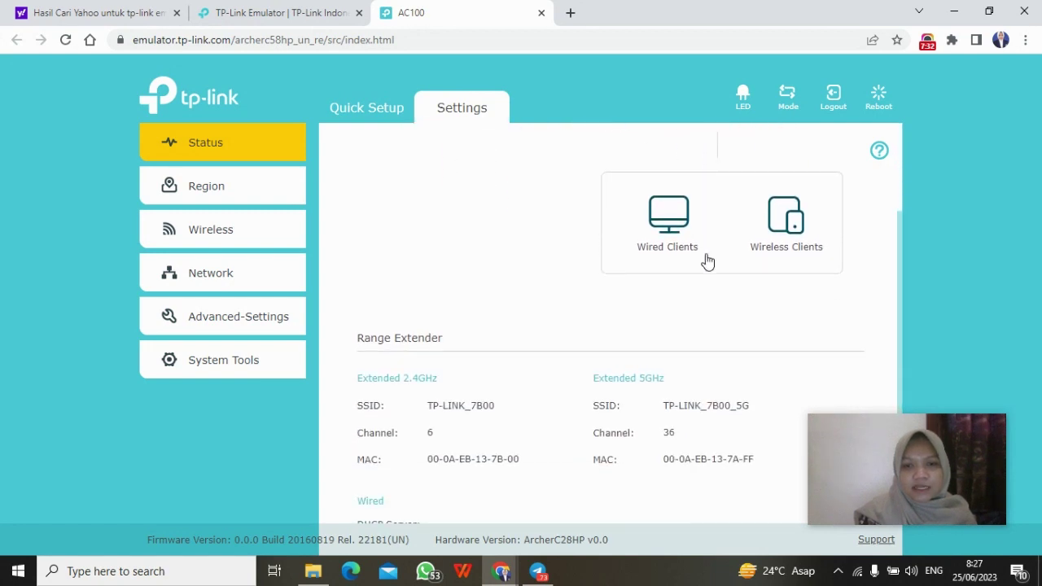
{"action": "scroll", "coordinate": [707, 260], "scroll_direction": "down", "scroll_amount": 1}
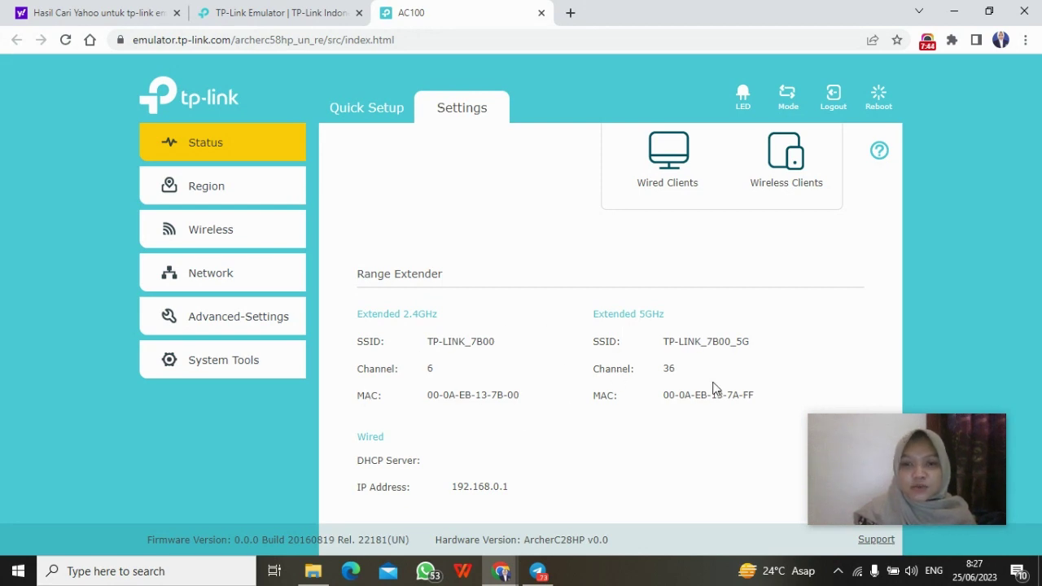
{"action": "scroll", "coordinate": [643, 405], "scroll_direction": "down", "scroll_amount": 1}
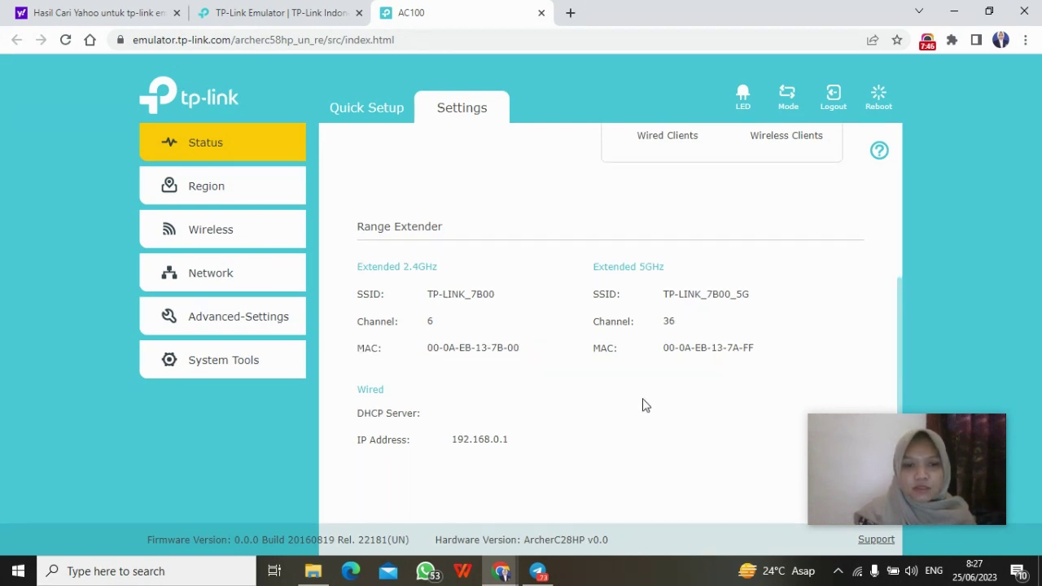
Step: Visit Region and Connect to Network, ending on Extended Network with TP-LINK_7B00 and TP-LINK_7B00_5G
{"action": "left_click", "coordinate": [247, 202]}
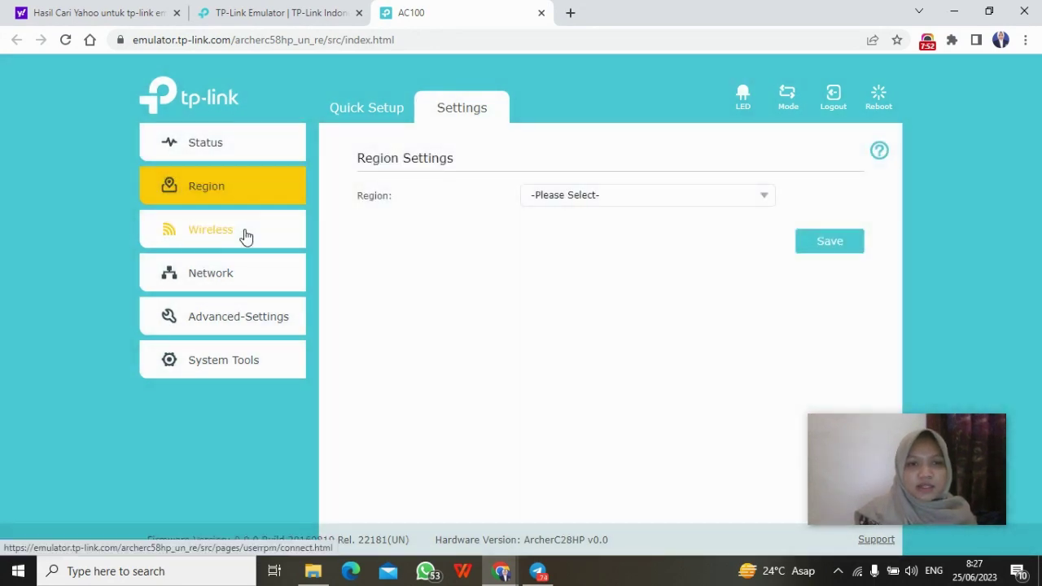
{"action": "left_click", "coordinate": [246, 236]}
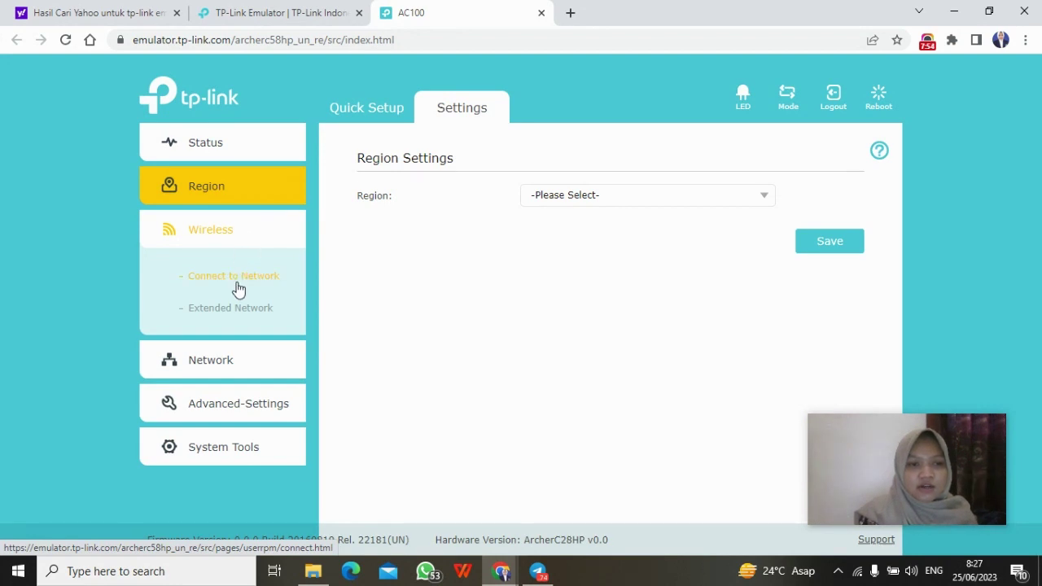
{"action": "left_click", "coordinate": [238, 285]}
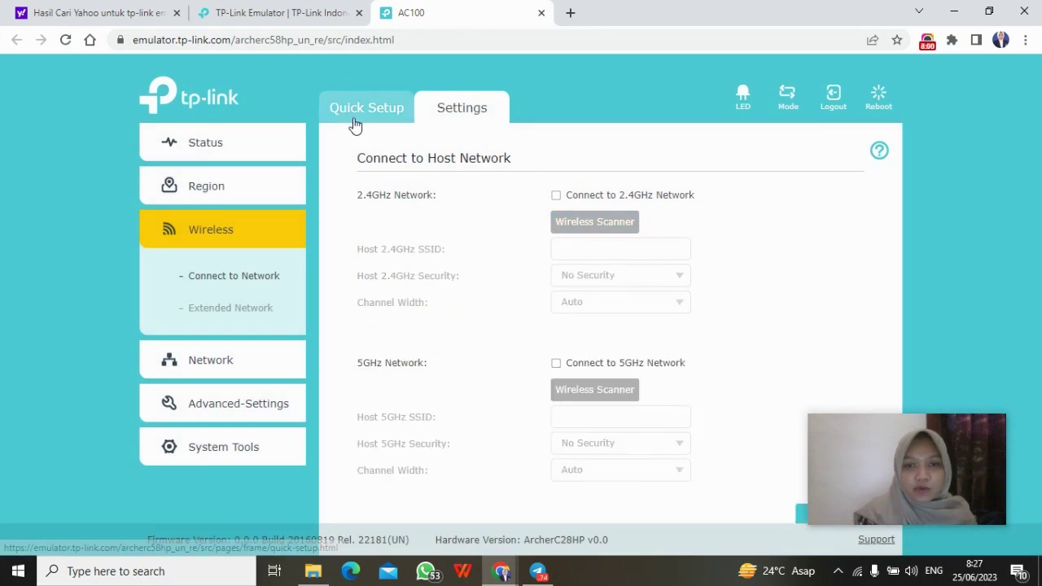
{"action": "left_click", "coordinate": [222, 309]}
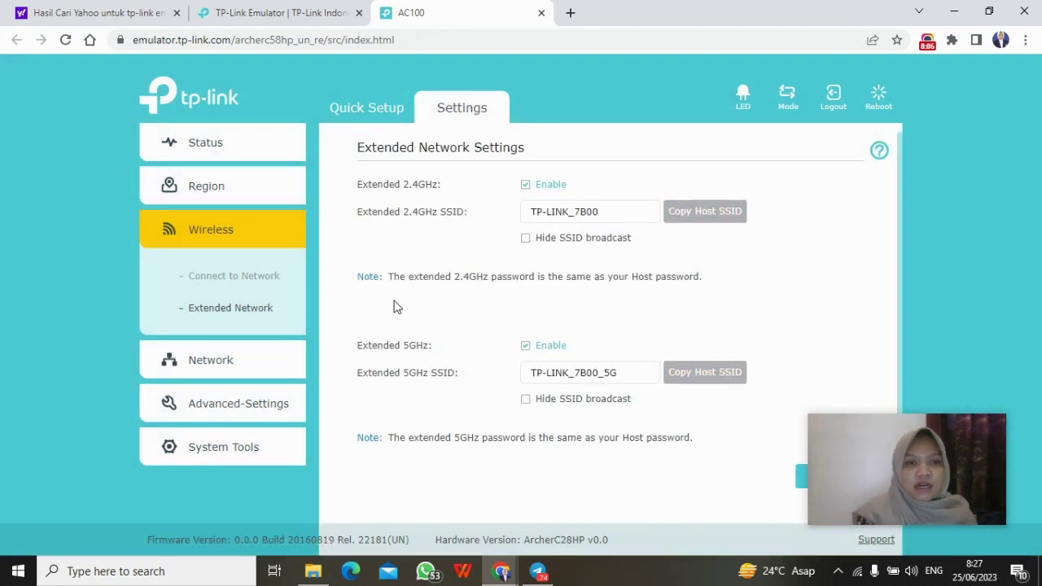
{"action": "left_click", "coordinate": [223, 239]}
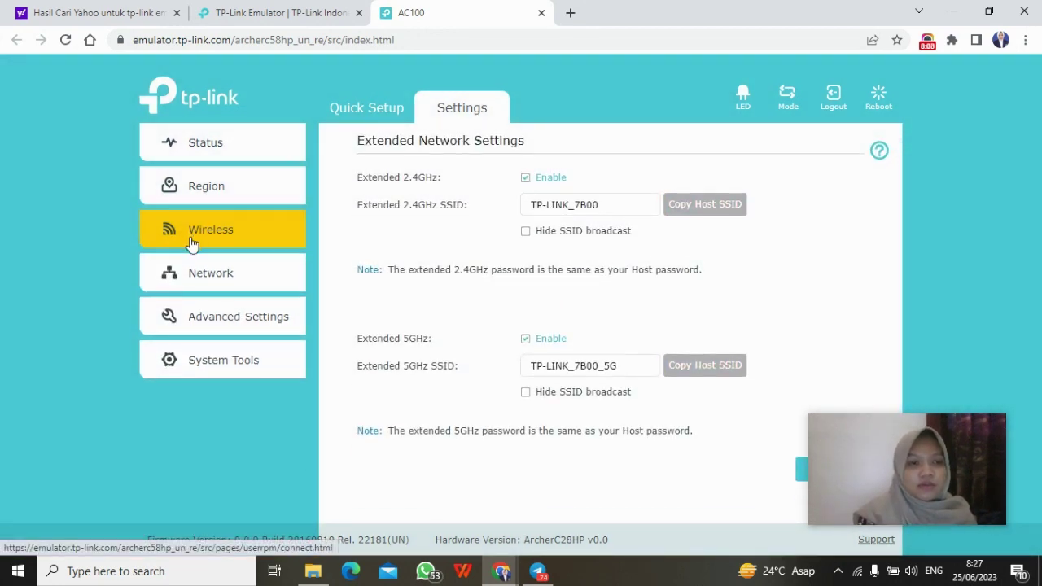
{"action": "left_click", "coordinate": [210, 277]}
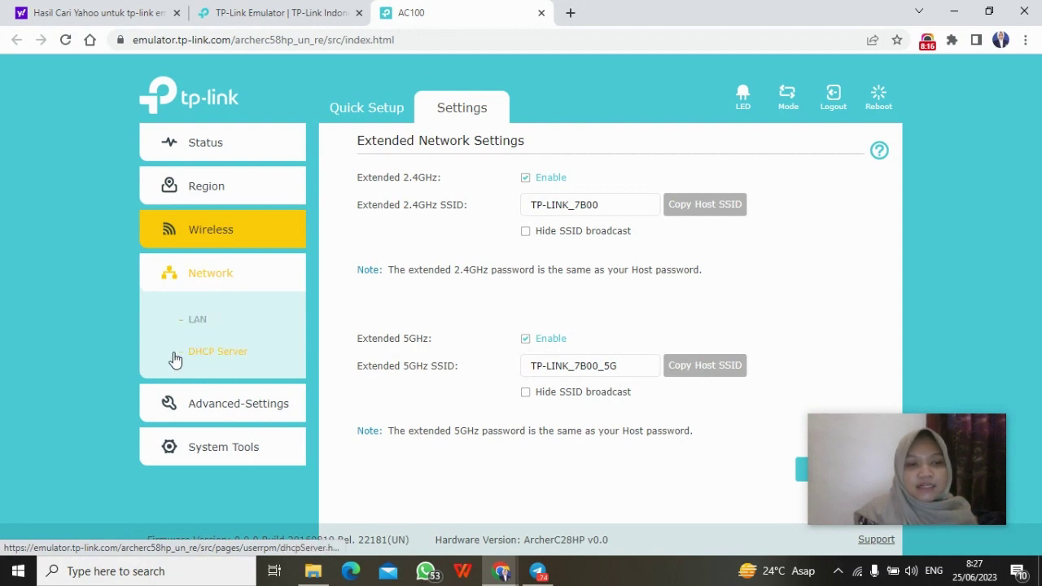
{"action": "left_click", "coordinate": [199, 275]}
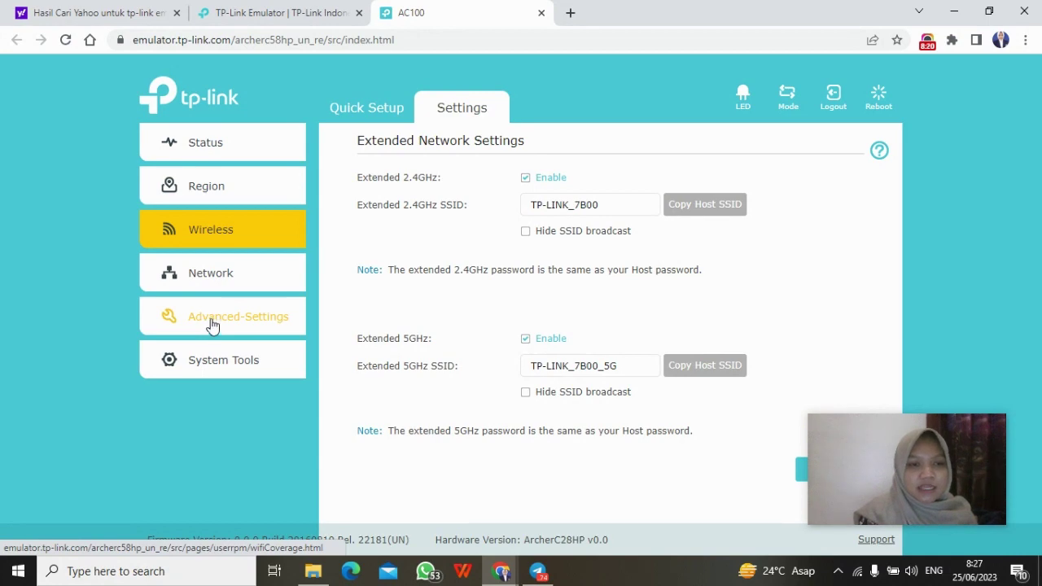
Step: Step Wi-Fi coverage through 50% and 75% to 100%, then bring up the Access Control page
{"action": "left_click", "coordinate": [211, 326]}
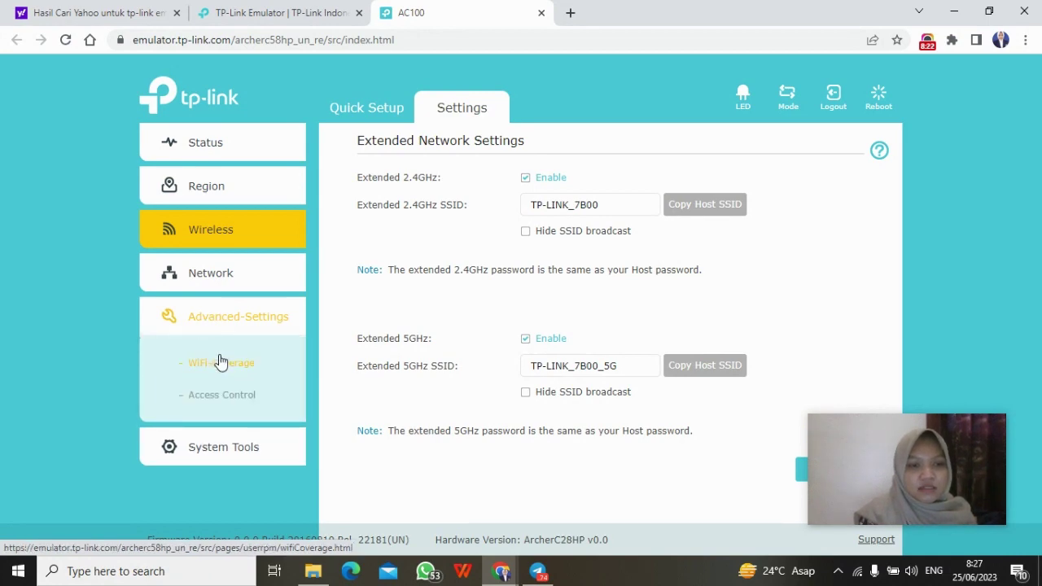
{"action": "left_click", "coordinate": [219, 362]}
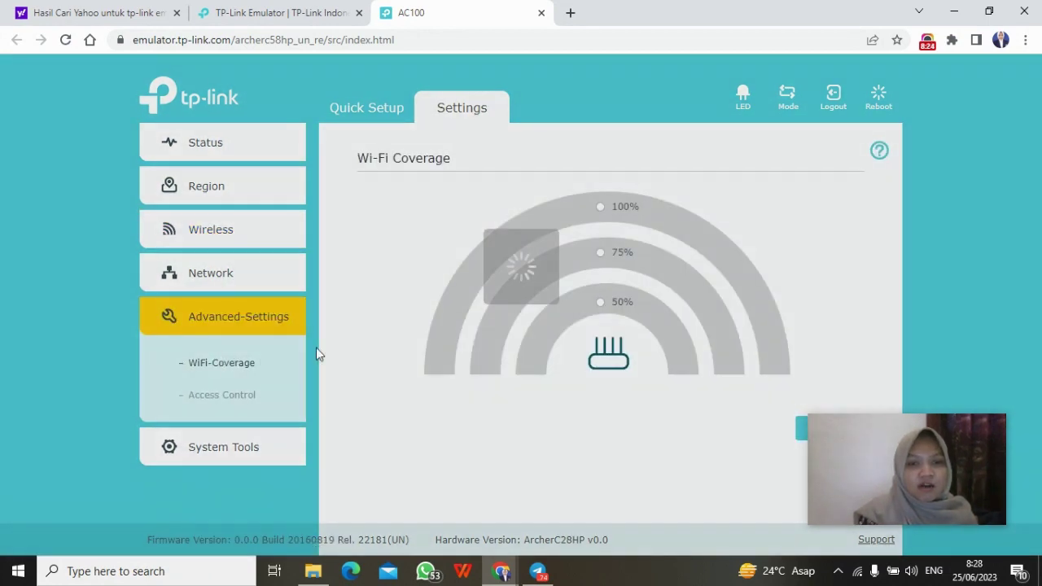
{"action": "left_click", "coordinate": [604, 308]}
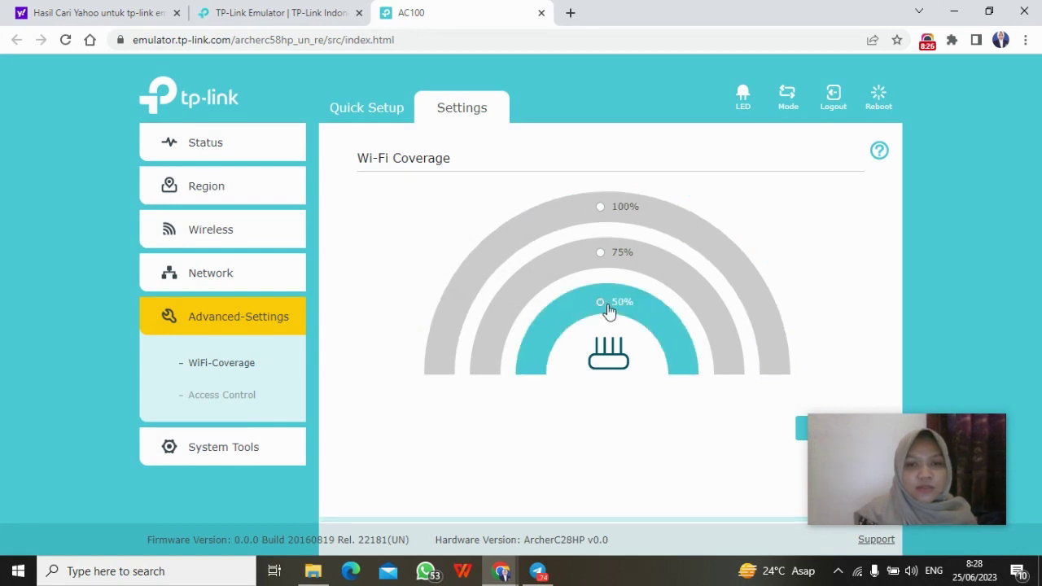
{"action": "left_click", "coordinate": [605, 259]}
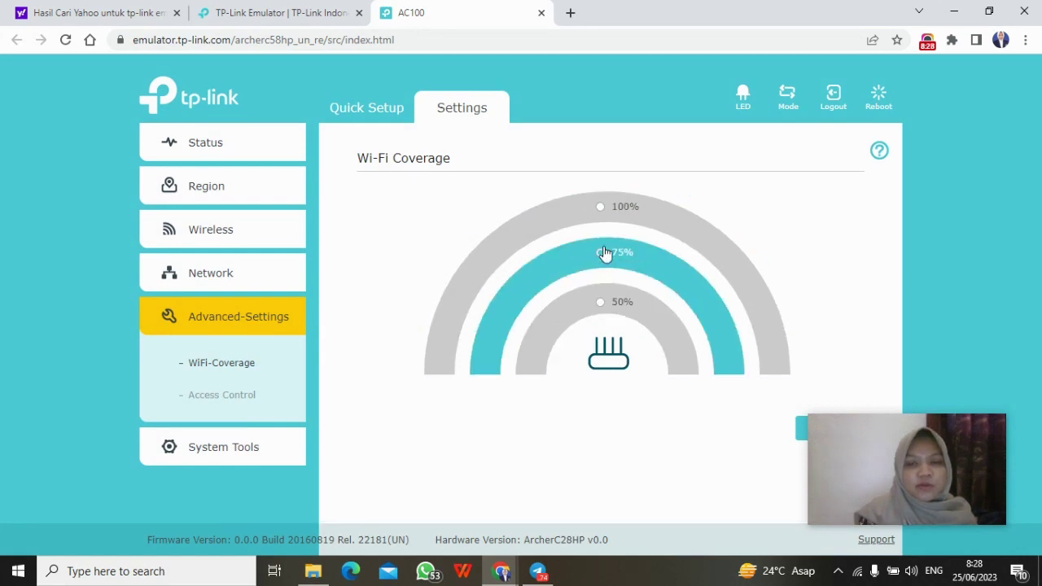
{"action": "left_click", "coordinate": [602, 214]}
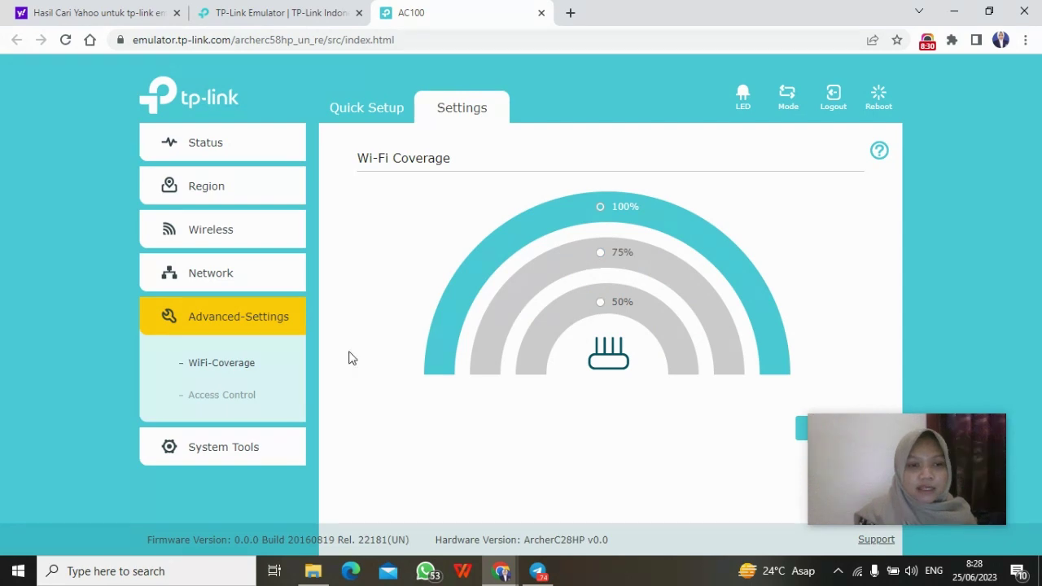
{"action": "left_click", "coordinate": [252, 392]}
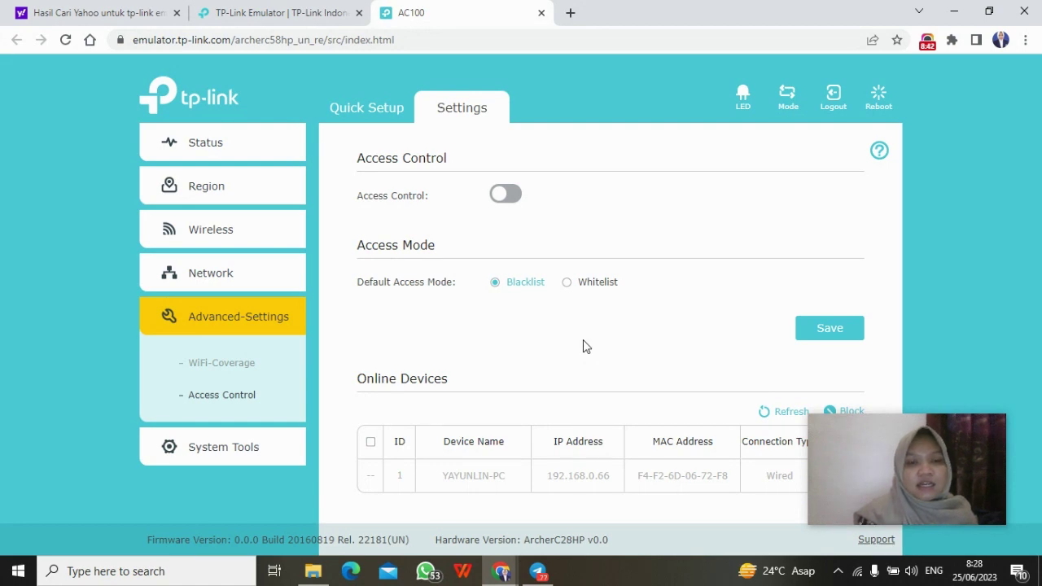
Step: Scroll down Access Control to the one wired online device and the empty blacklist
{"action": "scroll", "coordinate": [584, 342], "scroll_direction": "down", "scroll_amount": 1}
{"action": "scroll", "coordinate": [584, 342], "scroll_direction": "down", "scroll_amount": 1}
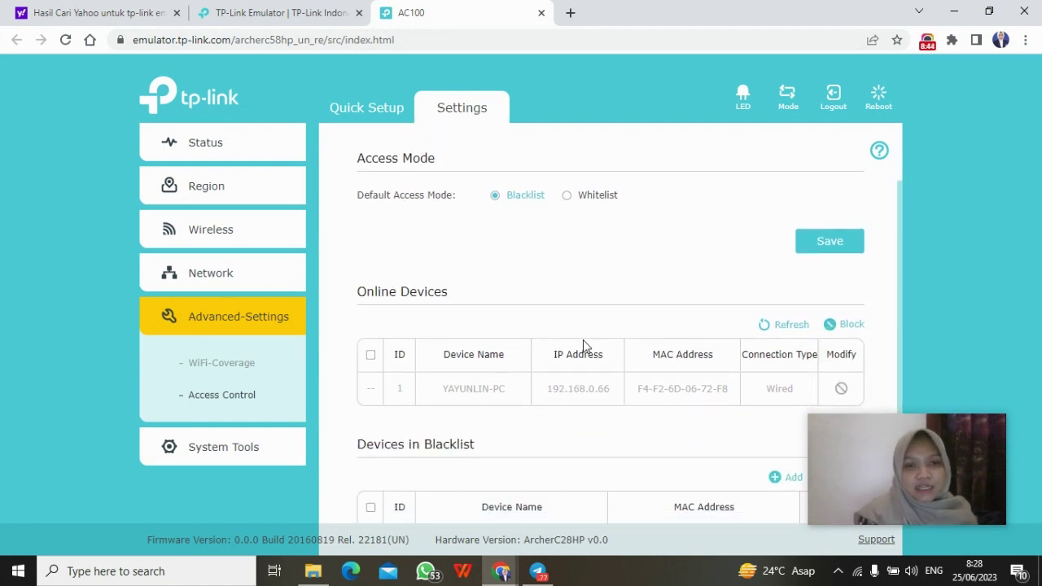
{"action": "scroll", "coordinate": [583, 339], "scroll_direction": "down", "scroll_amount": 1}
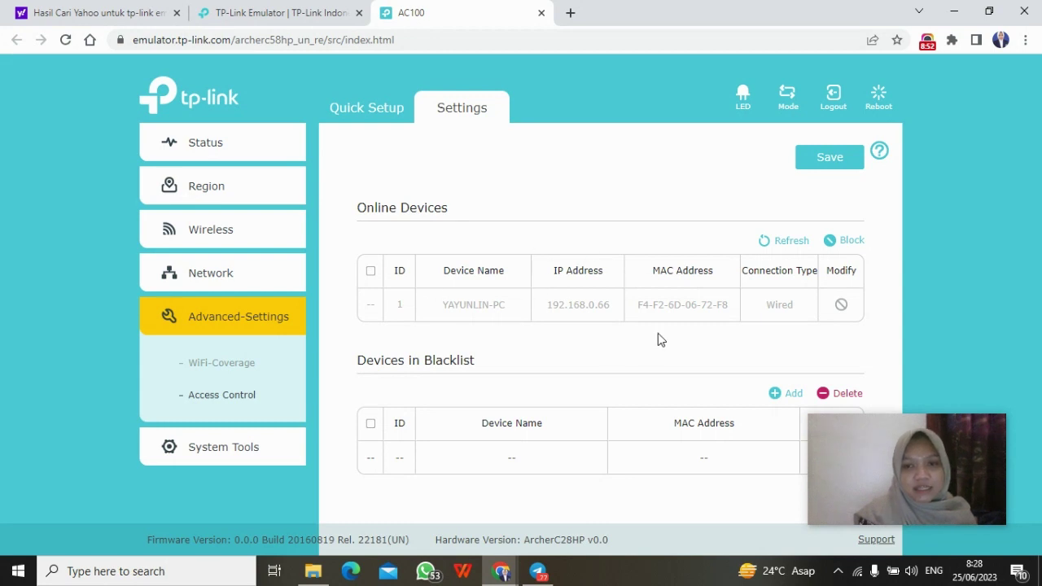
{"action": "scroll", "coordinate": [659, 338], "scroll_direction": "down", "scroll_amount": 1}
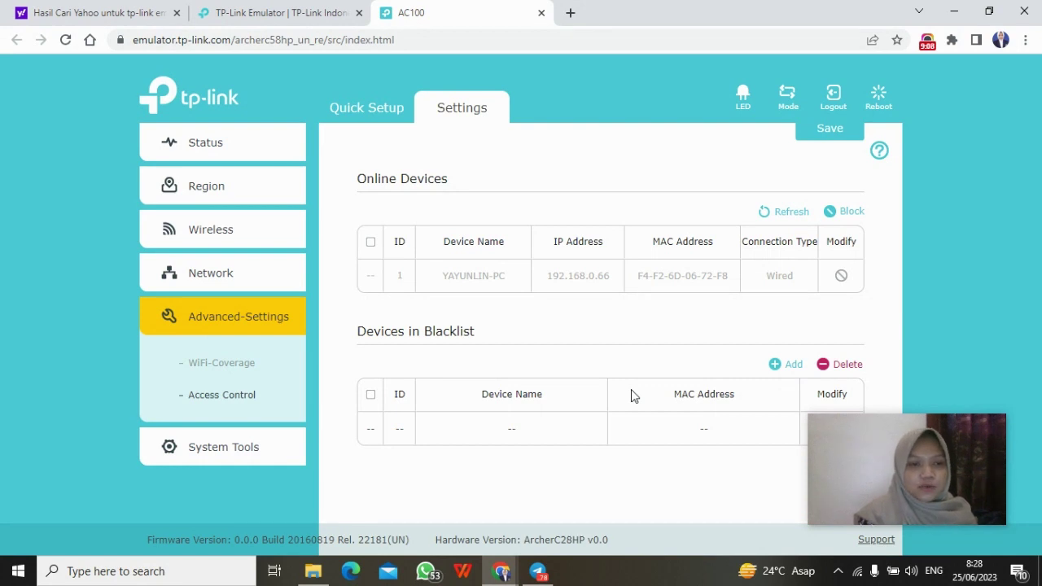
Step: Swap Advanced Settings for System Tools, view Time Settings through LED Control, then collapse it
{"action": "left_click", "coordinate": [168, 326]}
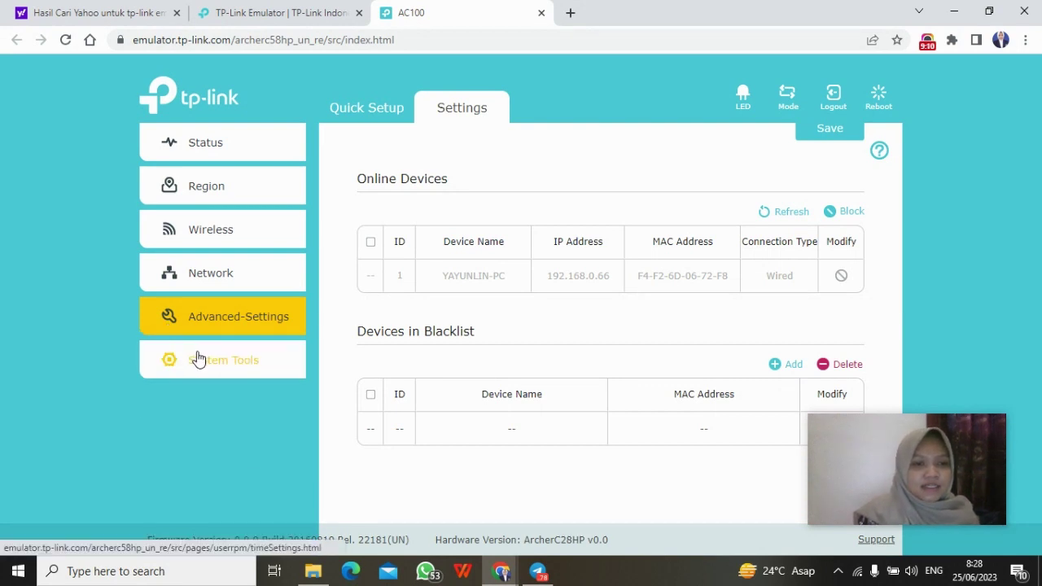
{"action": "left_click", "coordinate": [199, 360]}
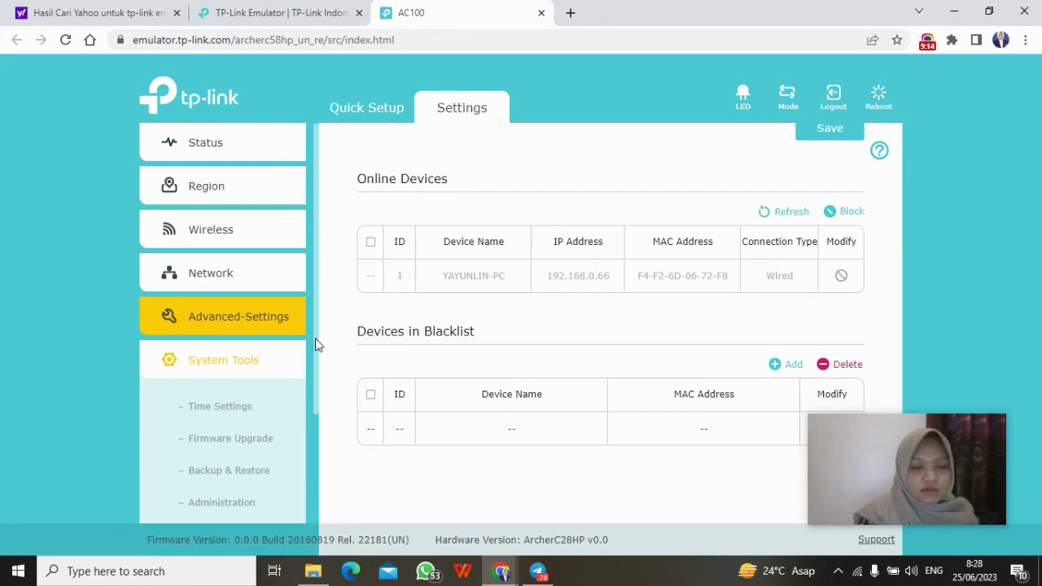
{"action": "left_click_drag", "start_coordinate": [315, 338], "coordinate": [316, 448]}
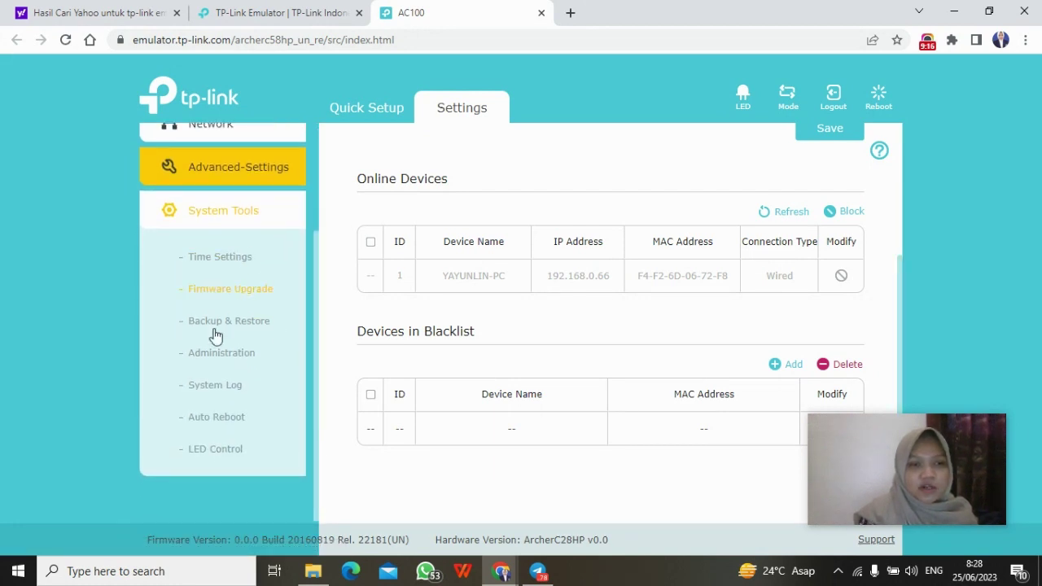
{"action": "left_click", "coordinate": [228, 214]}
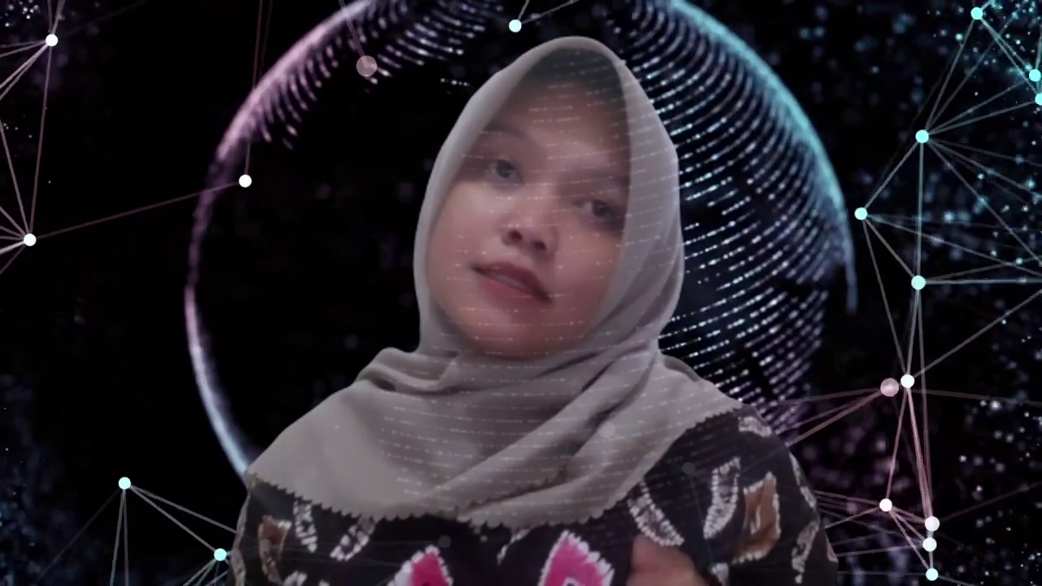